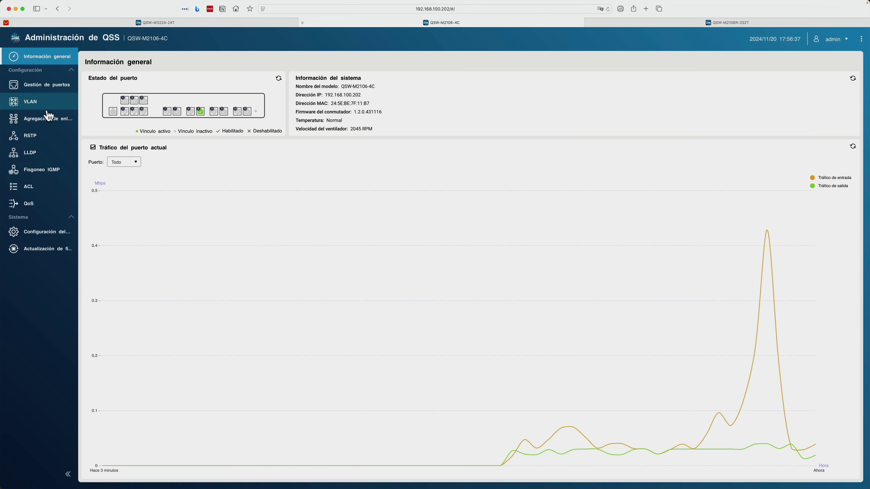
# Step: Compare the general information pages of the QSW-M2106R-2S2T, QSW-M3224-24T and QSW-M2106-4C switches
pyautogui.click(610, 23)
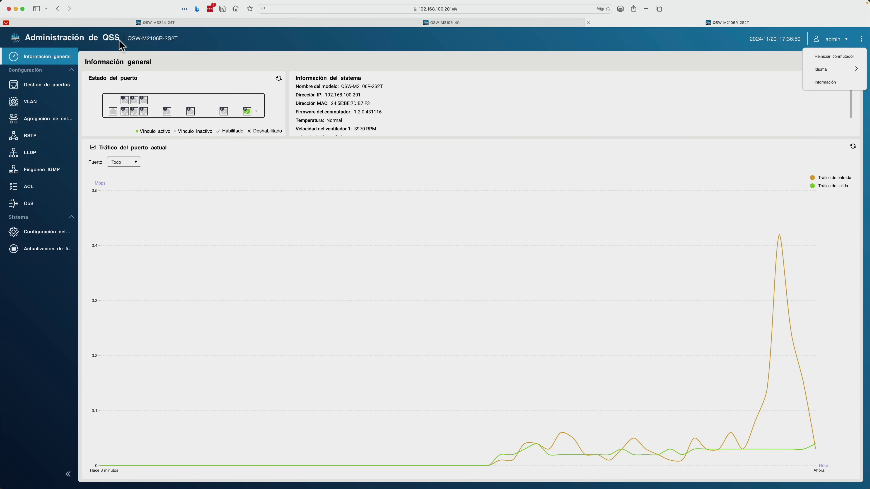
pyautogui.click(132, 25)
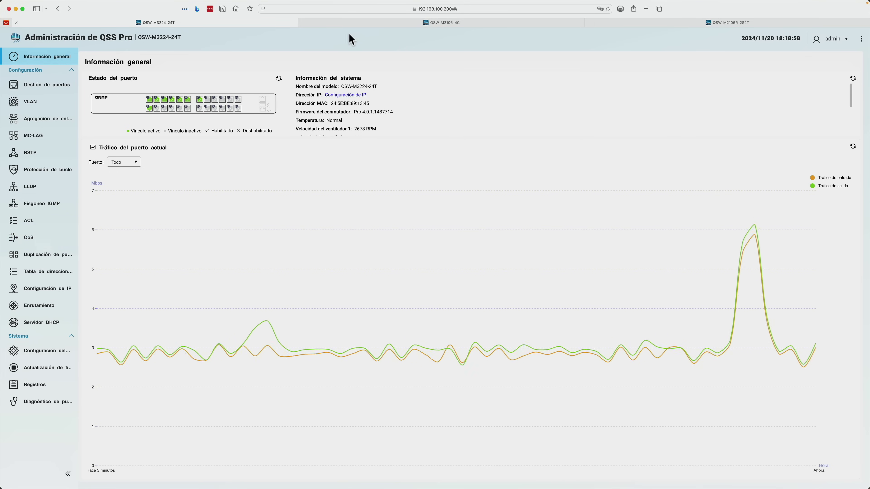
pyautogui.click(357, 24)
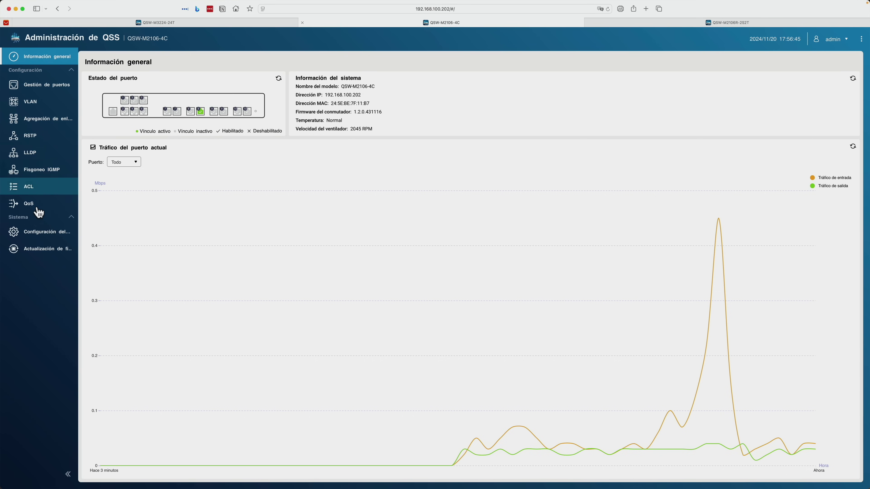
pyautogui.click(713, 23)
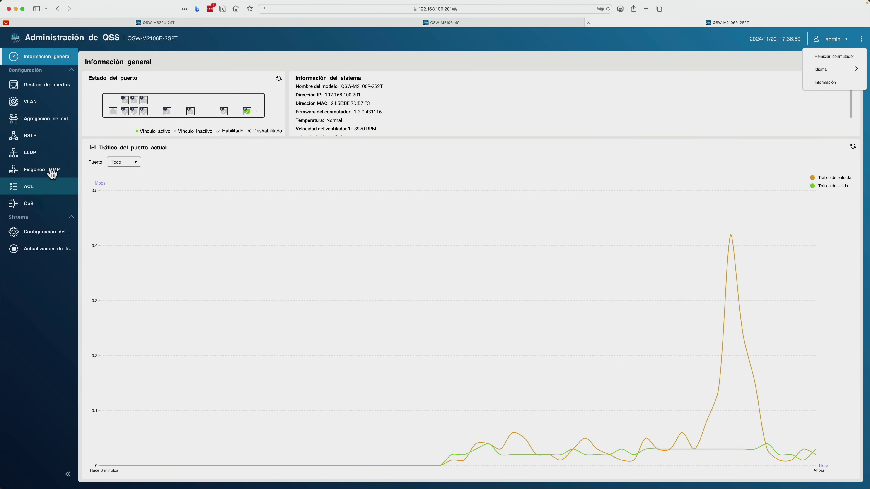
# Step: Return to the QSW-M3224-24T overview and view the port choices for the current traffic chart
pyautogui.click(109, 24)
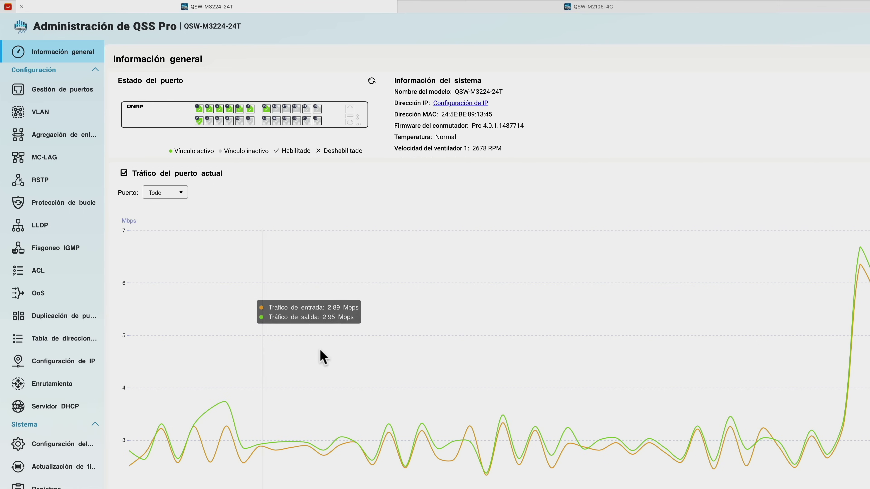
pyautogui.click(181, 194)
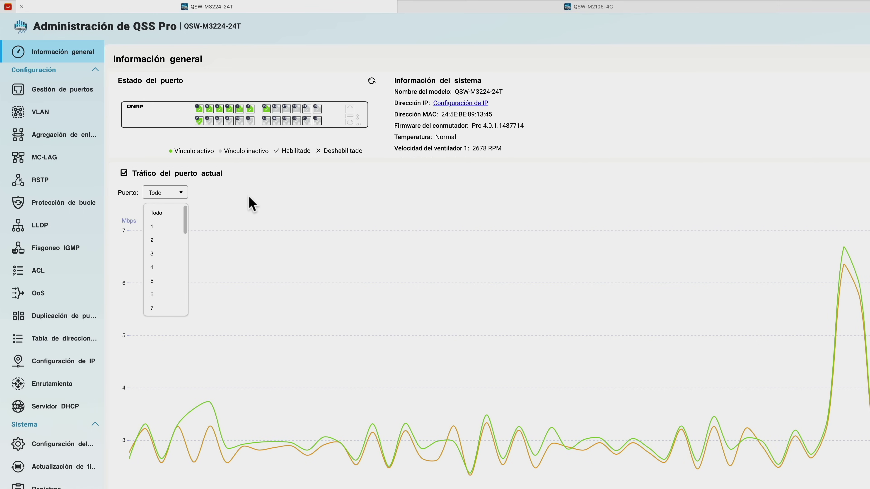
pyautogui.click(253, 204)
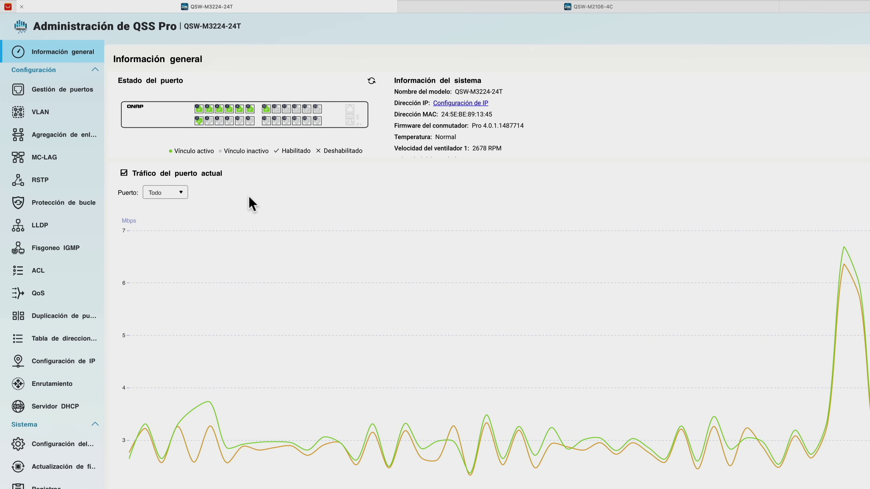
# Step: View the status of the QSW-M3224-24T's ports and their traffic statistics in port management
pyautogui.click(78, 90)
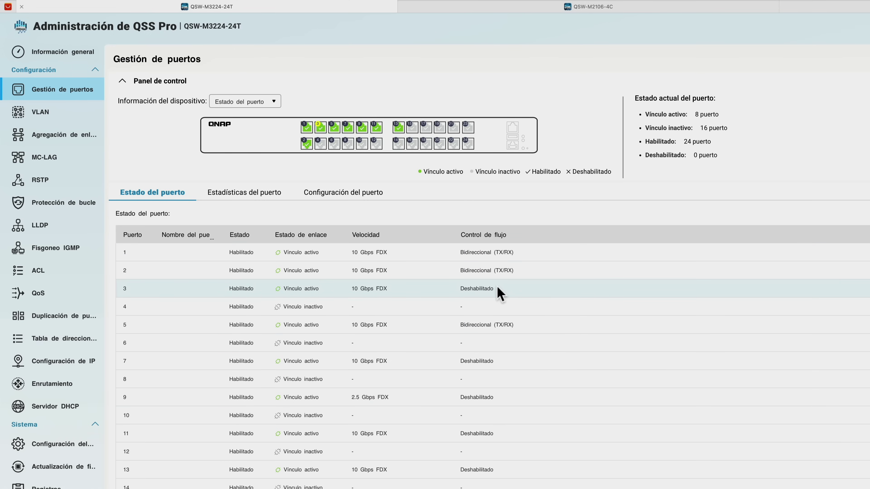
pyautogui.click(261, 193)
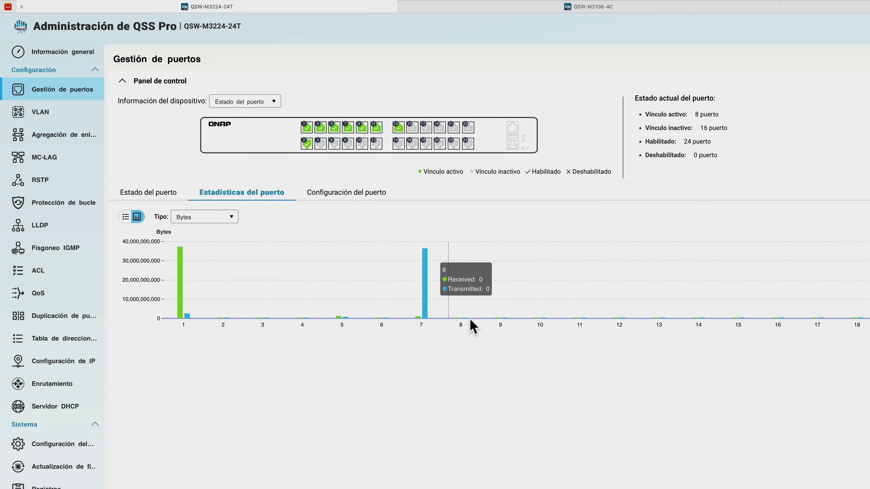
# Step: Examine the port configuration, including the speed options for port 4 and the flow control options for port 5
pyautogui.click(344, 193)
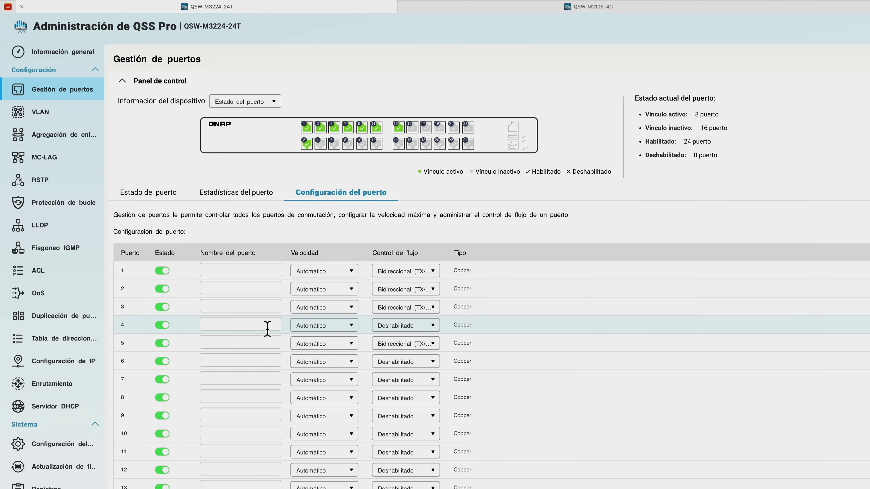
pyautogui.click(253, 324)
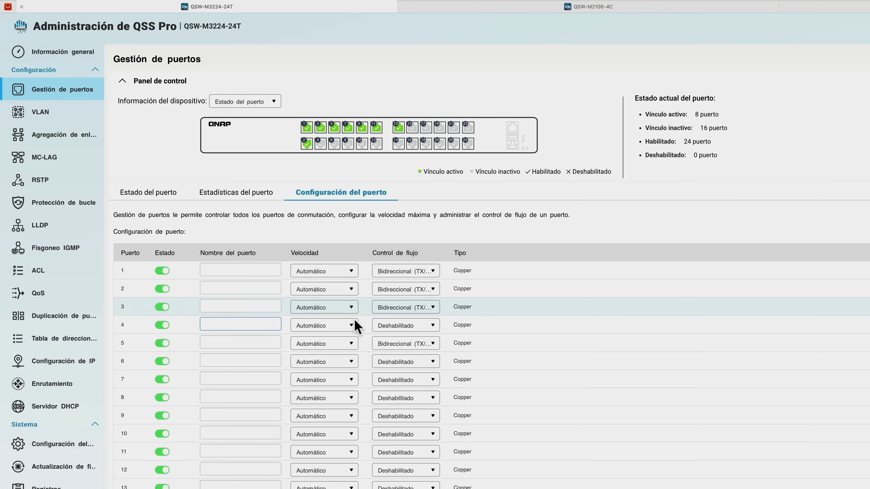
pyautogui.click(351, 327)
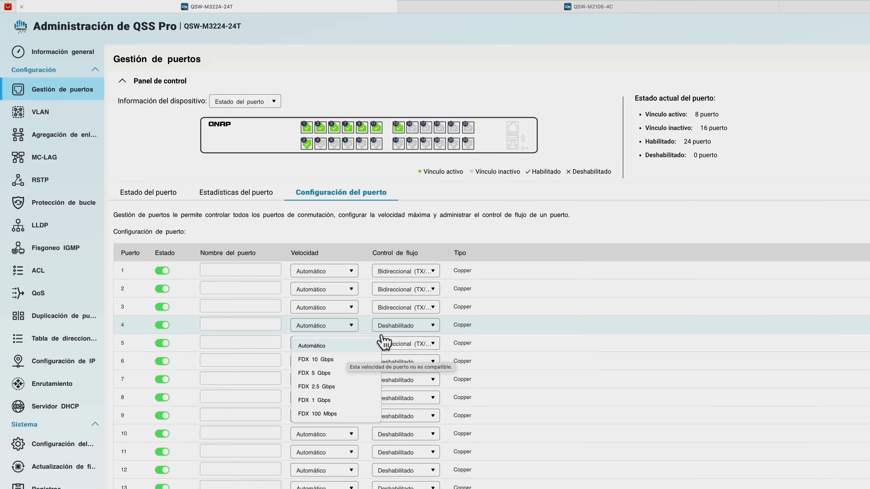
pyautogui.click(486, 335)
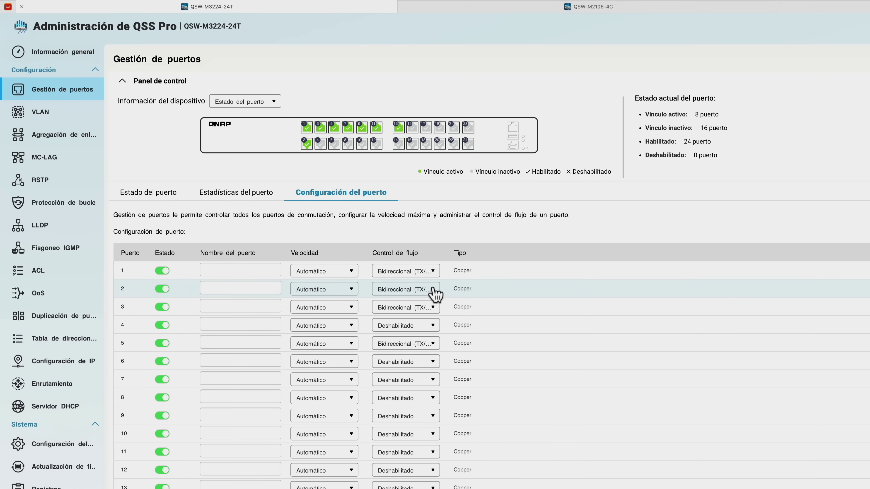
pyautogui.click(433, 343)
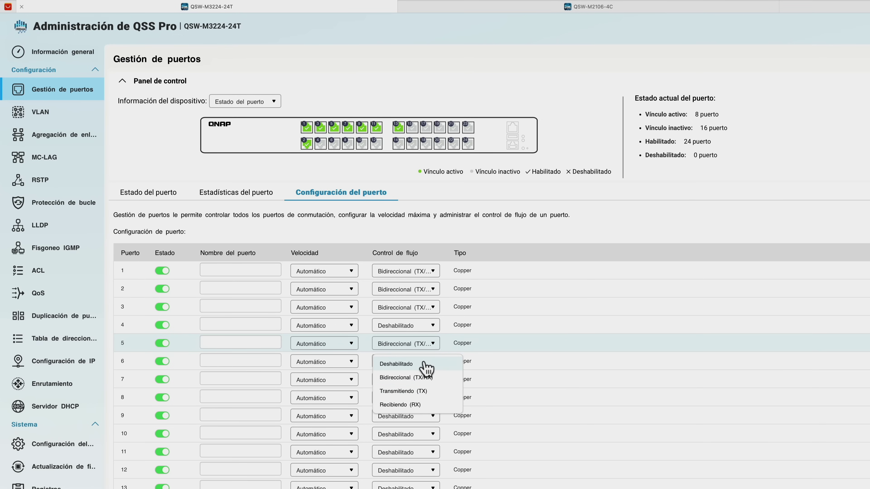
pyautogui.click(510, 347)
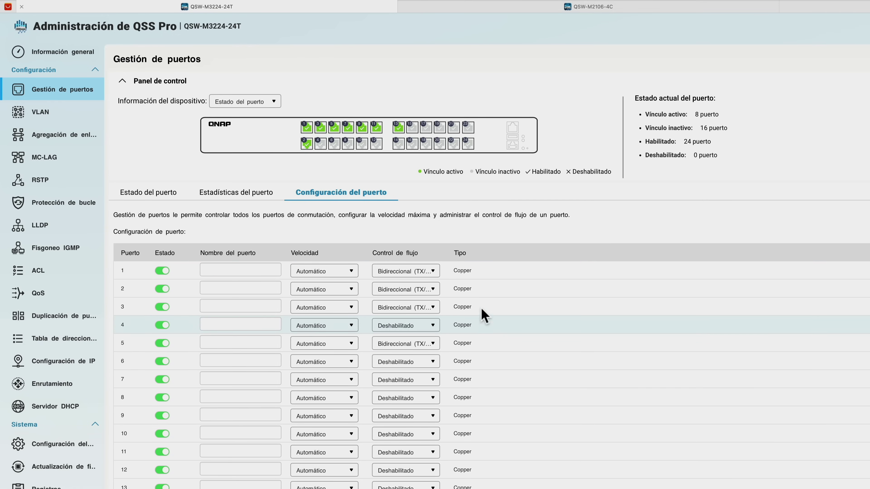
# Step: Revisit the port status and statistics, and show the port statistics as a table instead of a chart
pyautogui.click(274, 199)
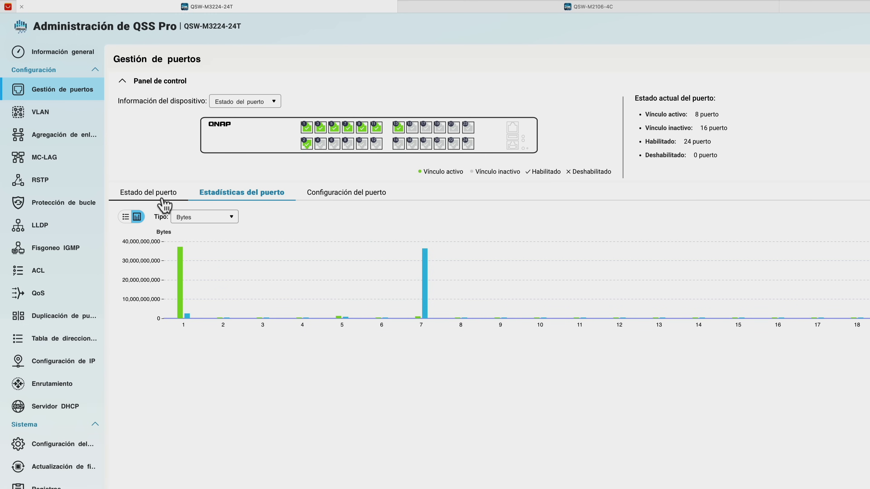
pyautogui.click(164, 201)
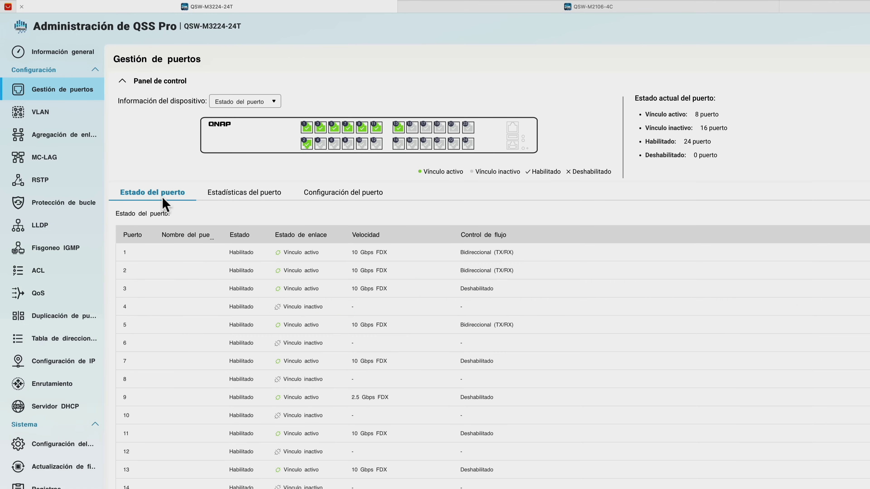
pyautogui.click(219, 195)
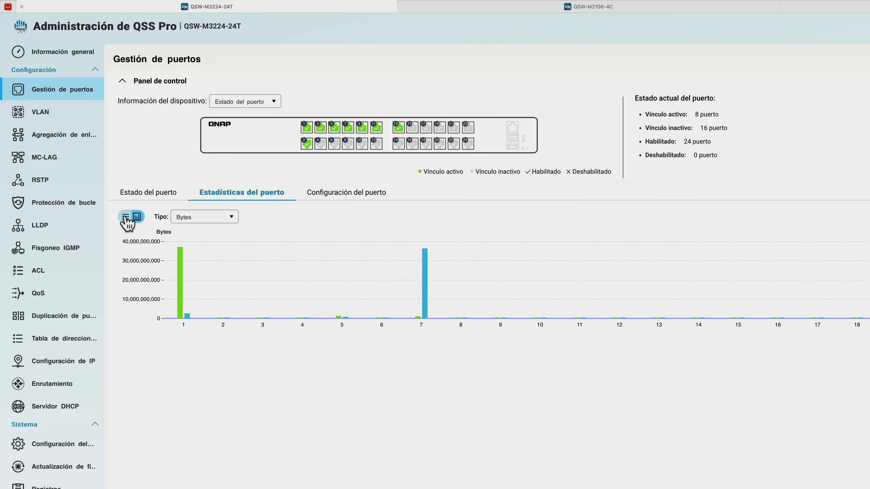
pyautogui.click(126, 217)
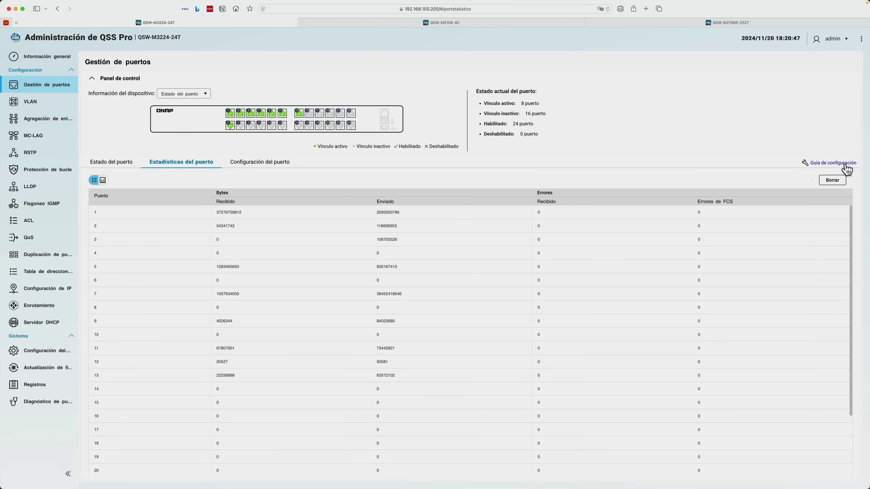
# Step: Read the configuration guide for the switch's VLAN settings and close it
pyautogui.click(42, 103)
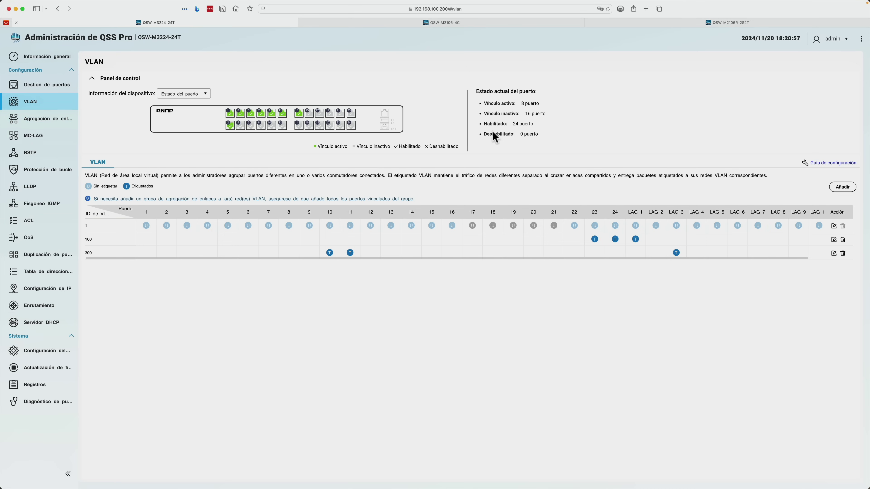
pyautogui.click(833, 163)
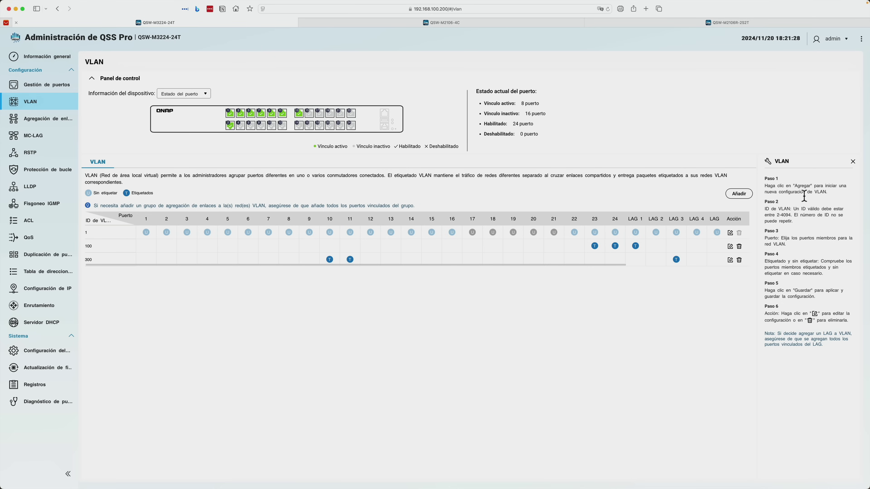
pyautogui.click(853, 162)
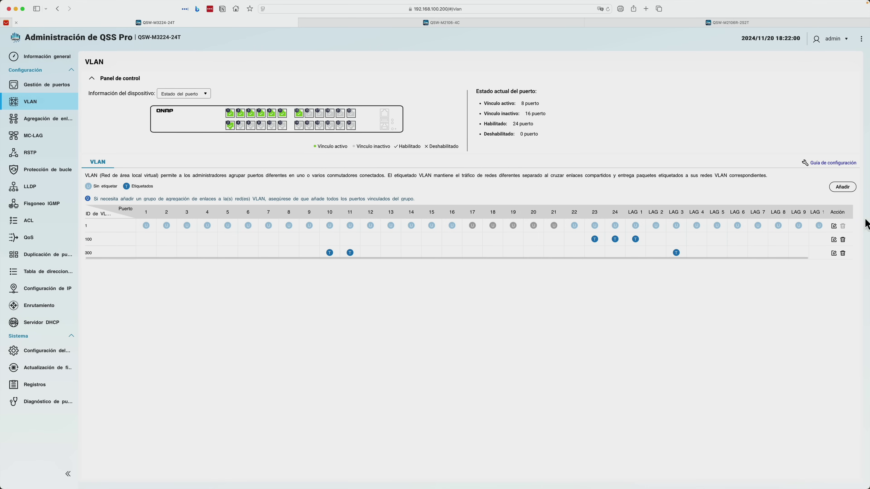
# Step: Add VLAN 400 with ports 13 and 14 and LAG 6 as untagged members, and save it
pyautogui.click(848, 189)
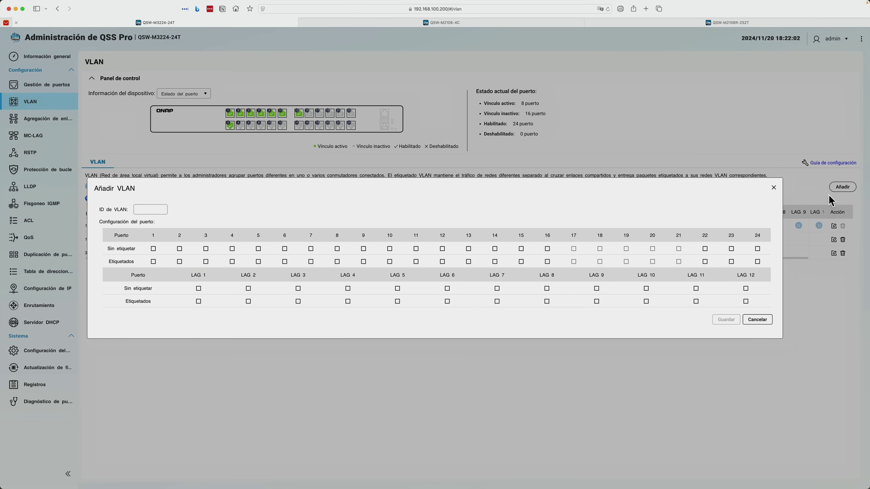
pyautogui.click(140, 208)
pyautogui.click(469, 248)
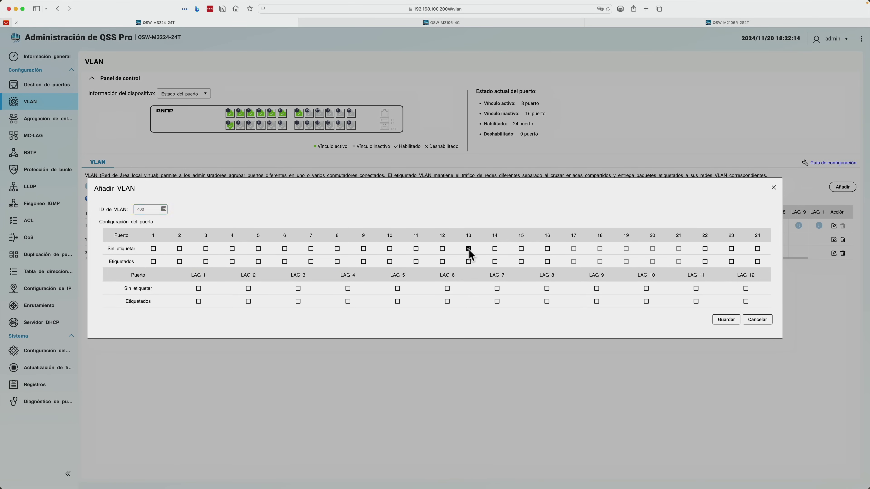
pyautogui.click(495, 250)
pyautogui.click(723, 321)
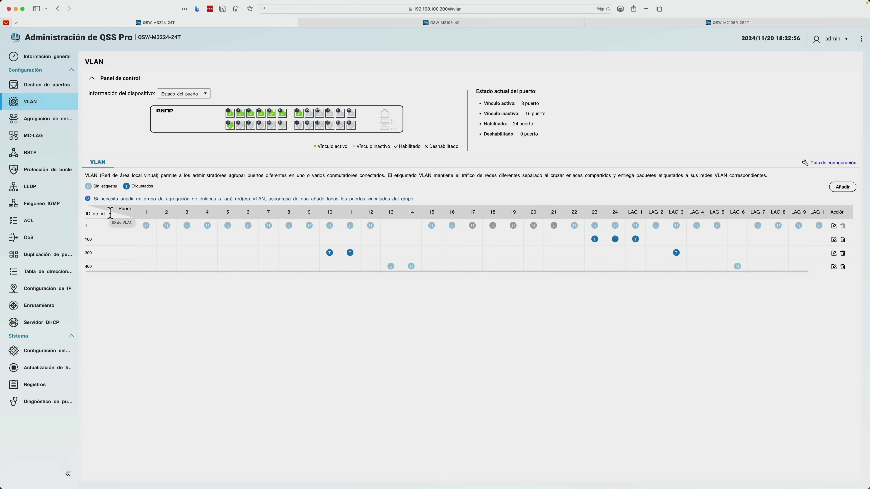
# Step: Delete VLAN 400 and confirm the deletion
pyautogui.click(843, 268)
pyautogui.click(467, 286)
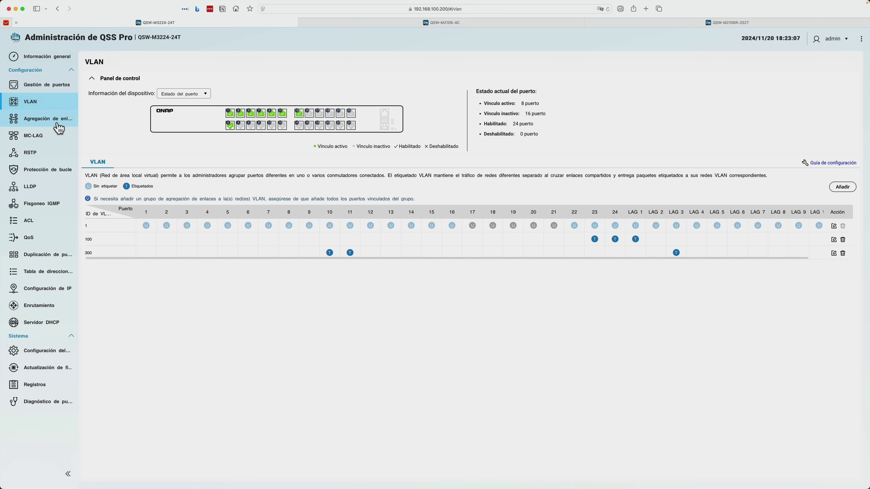
# Step: Review the link aggregation settings, reading their configuration guide and checking the device information display options
pyautogui.click(59, 129)
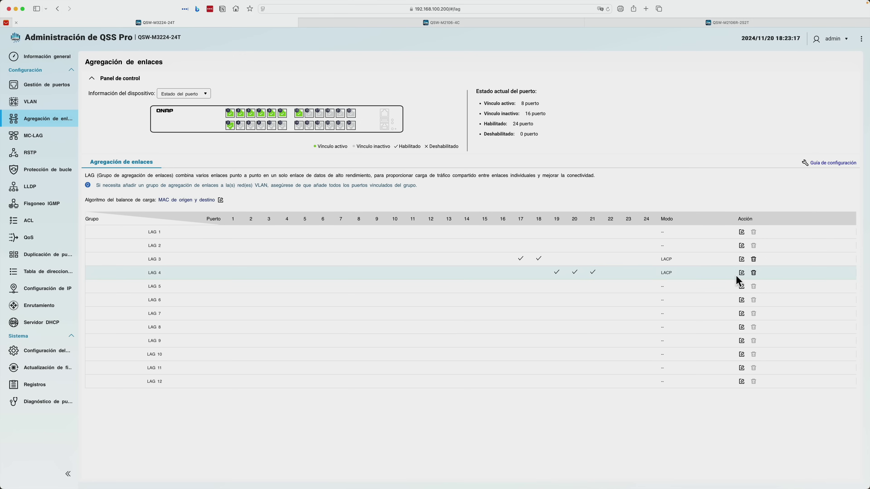
pyautogui.click(829, 163)
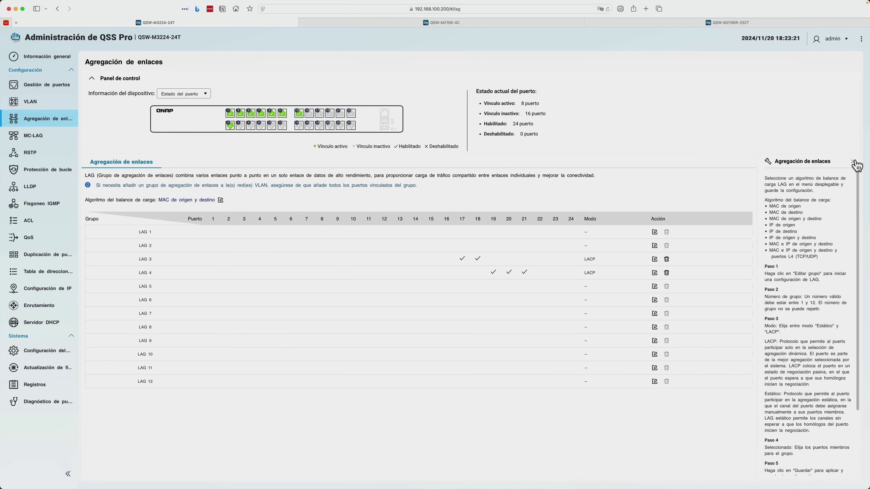
pyautogui.click(853, 161)
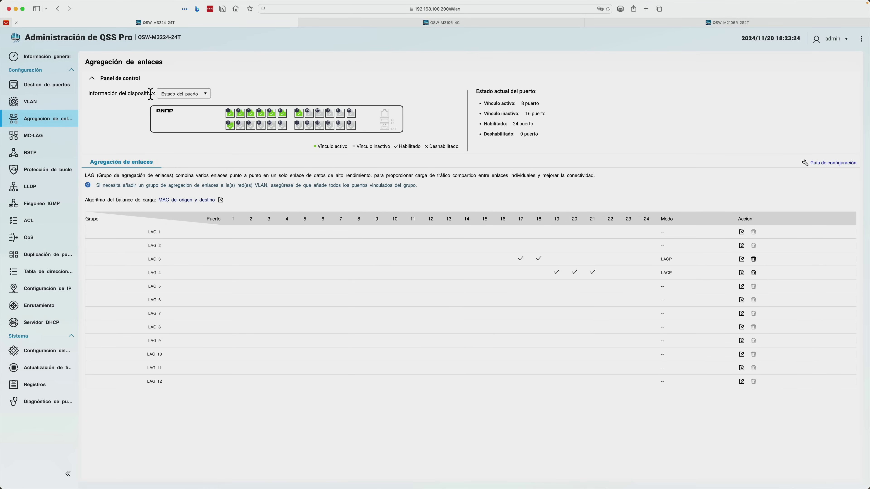
pyautogui.click(206, 94)
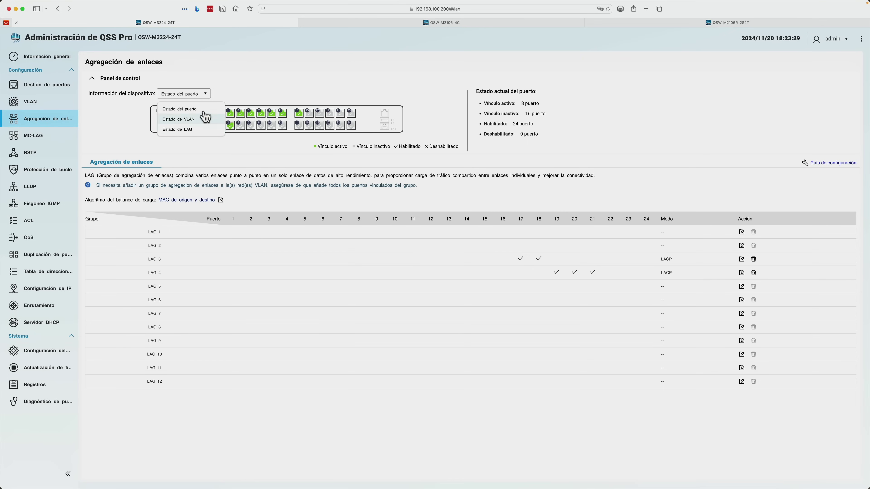
pyautogui.click(245, 161)
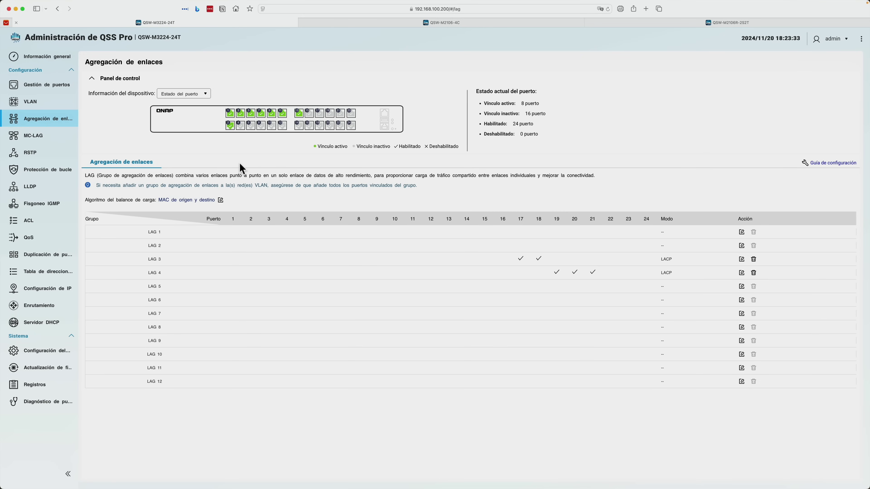
# Step: View the available load balancing algorithms for link aggregation and leave the settings without saving
pyautogui.click(220, 200)
pyautogui.click(527, 280)
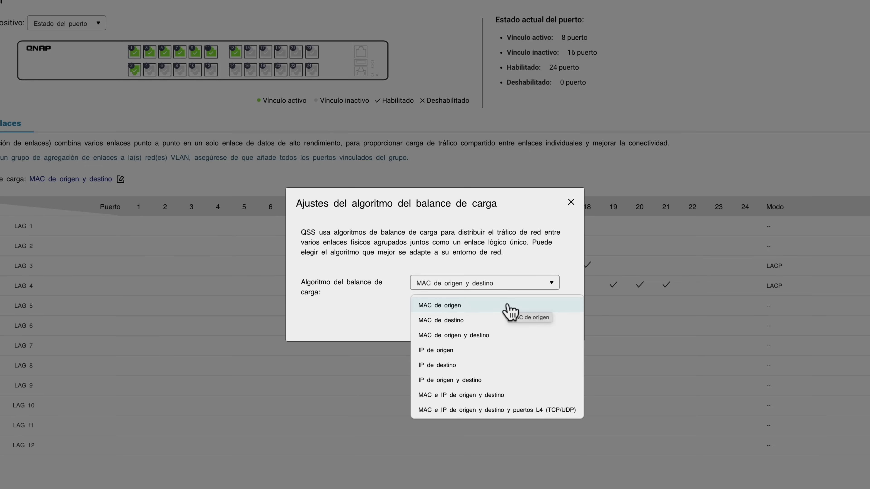
pyautogui.click(534, 288)
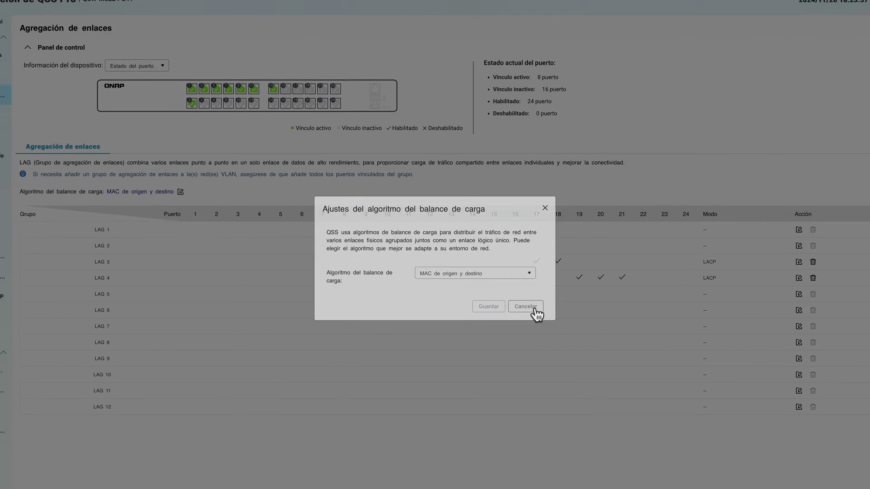
pyautogui.click(556, 324)
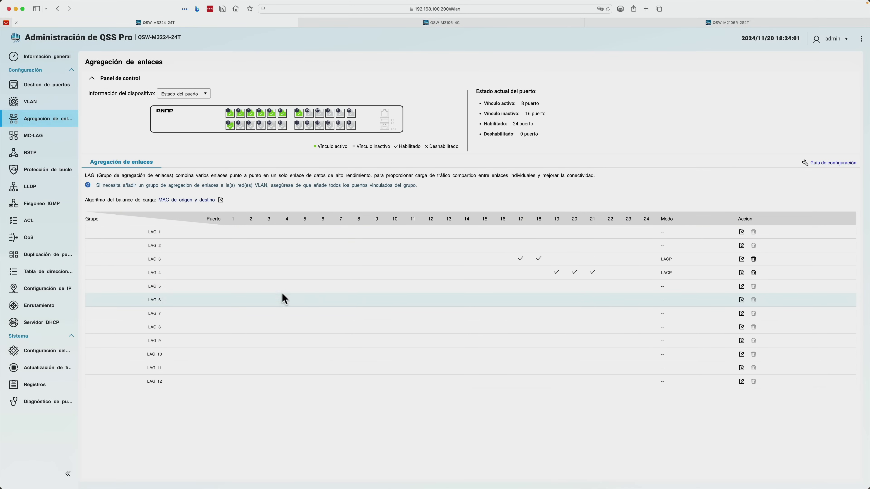
# Step: Configure link aggregation group LAG 5 in LACP mode with ports 22 and 23, and save it
pyautogui.click(741, 287)
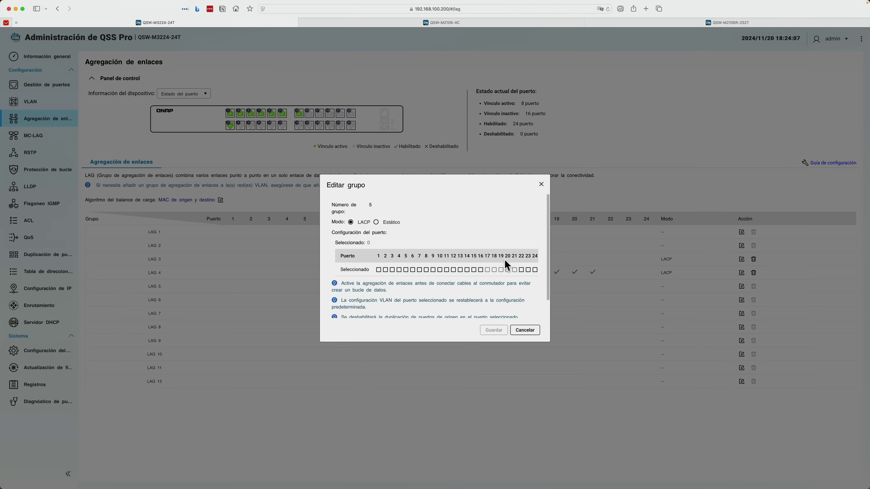
pyautogui.click(521, 269)
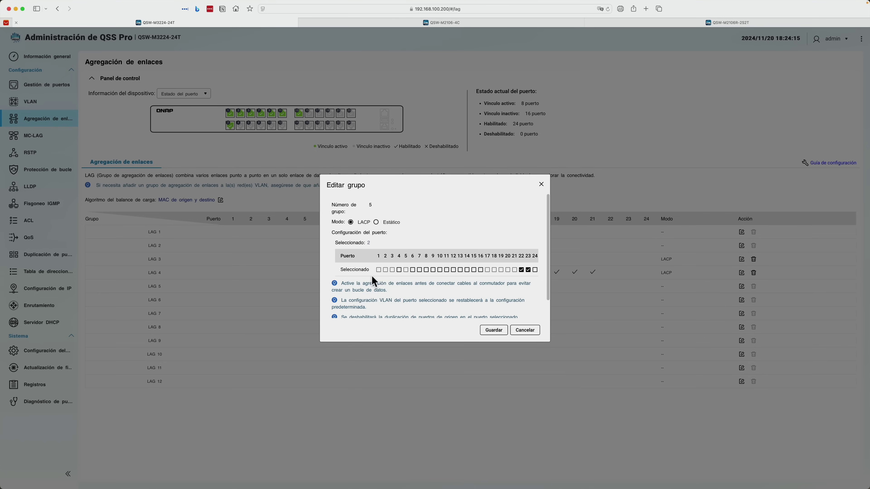
pyautogui.scroll(-1, 367, 291)
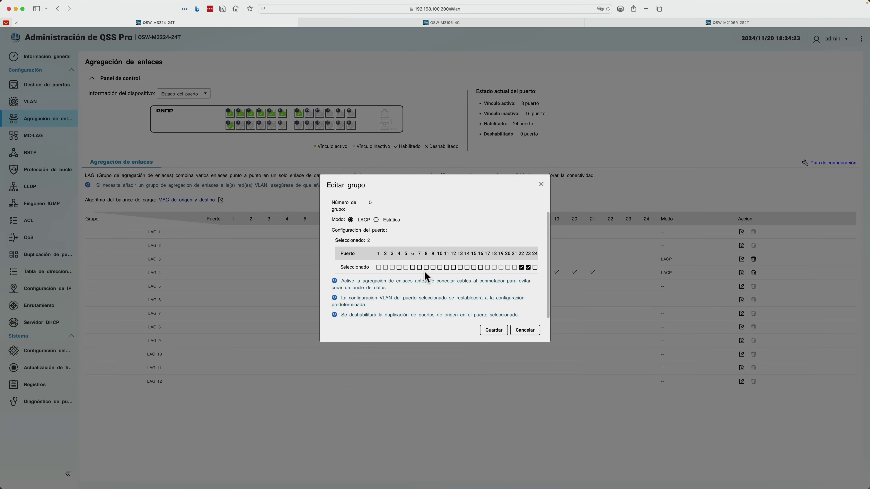
pyautogui.click(495, 330)
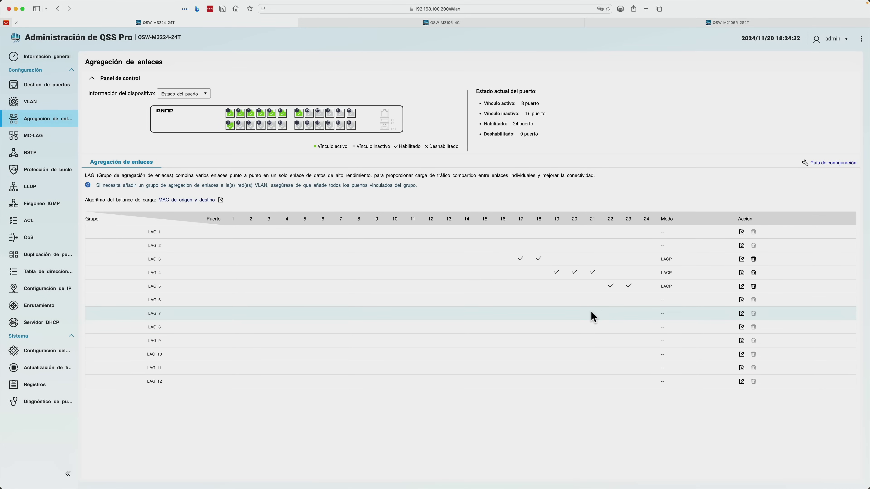
# Step: Review the MC-LAG page, its configuration guide and the fields of its configuration dialog, and close them without saving
pyautogui.click(32, 141)
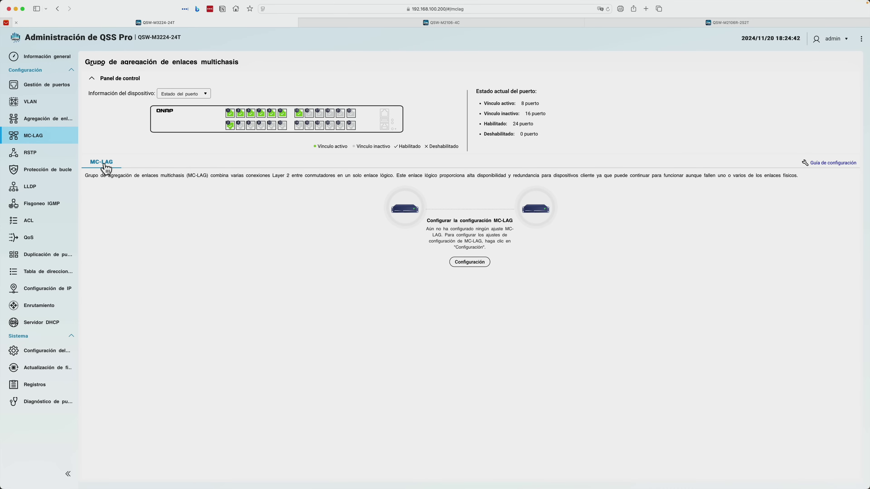
pyautogui.click(825, 164)
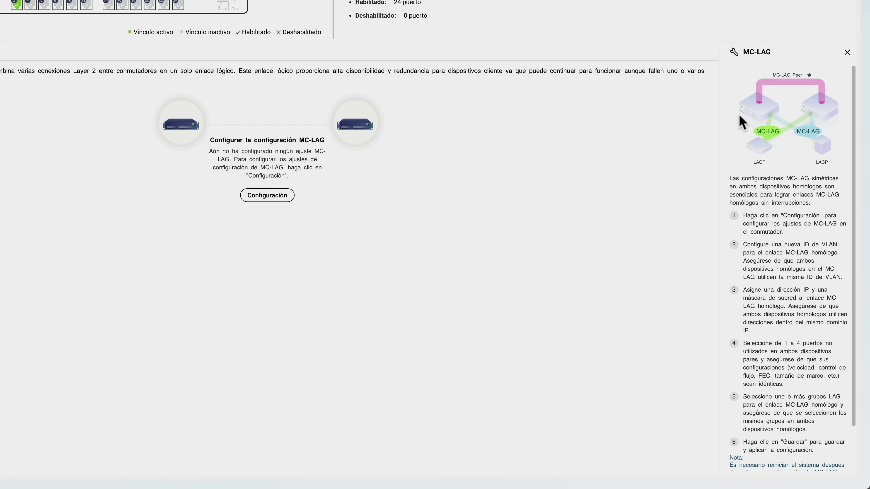
pyautogui.click(269, 197)
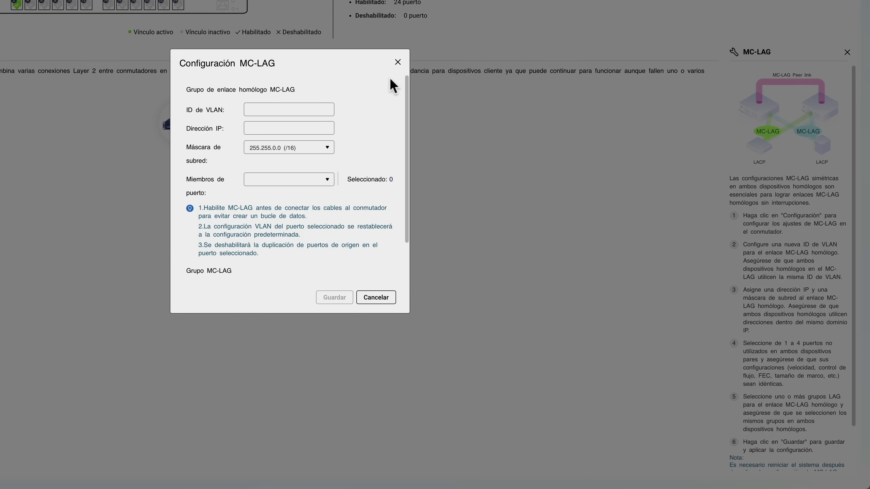
pyautogui.click(398, 66)
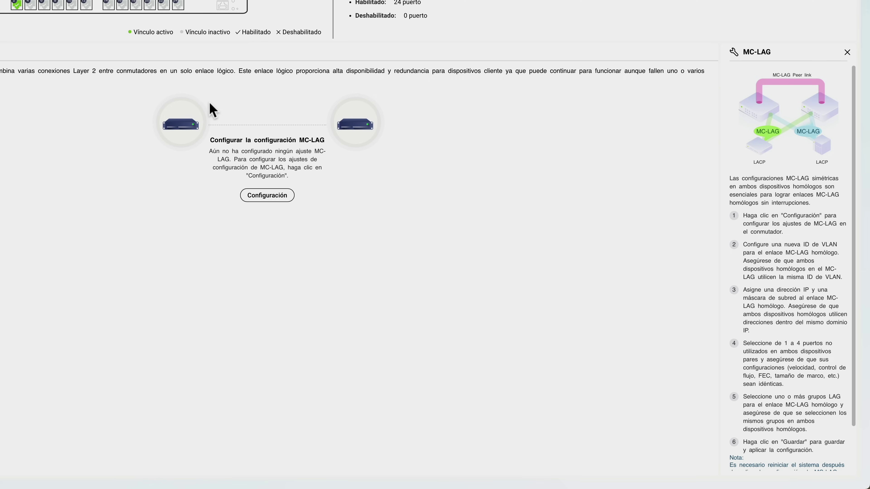
pyautogui.click(847, 52)
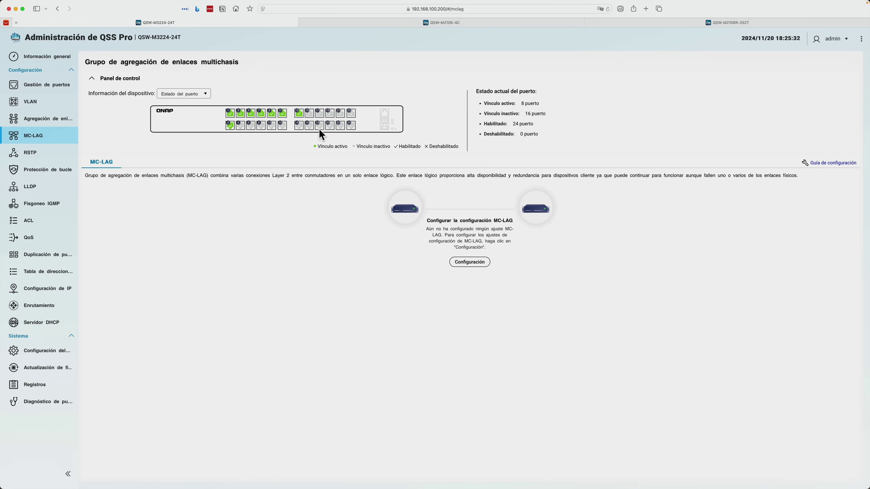
# Step: Look at the QSW-M2106-4C management interface for comparison and return to the QSW-M3224-24T
pyautogui.click(391, 27)
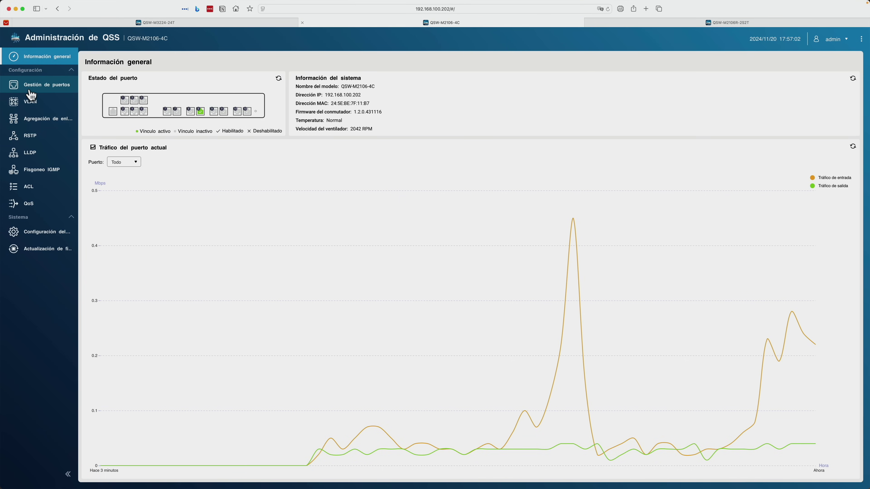
pyautogui.click(614, 24)
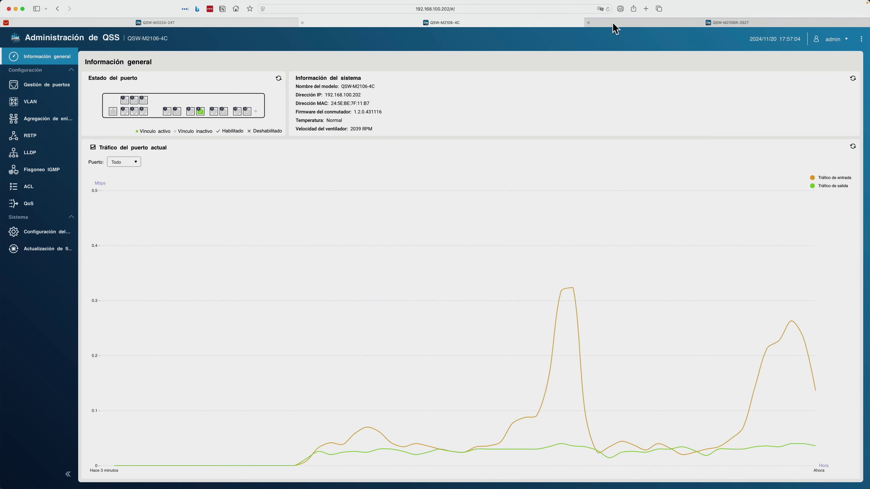
pyautogui.click(199, 23)
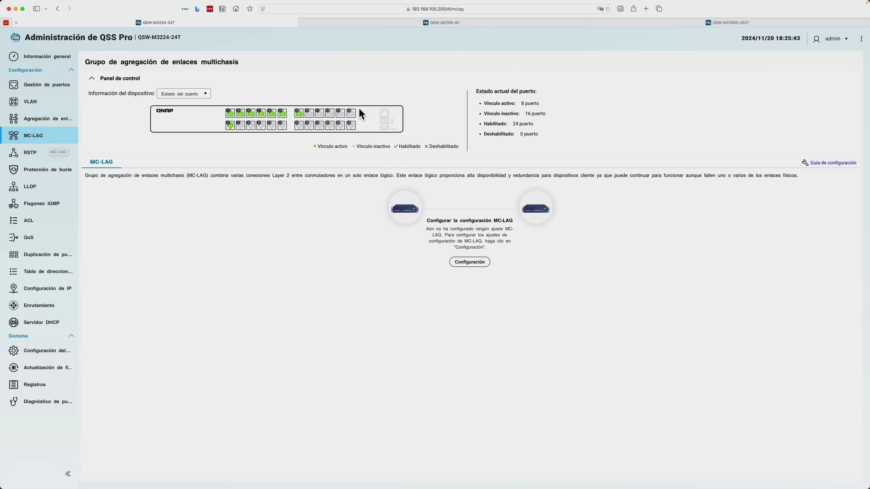
# Step: Try enabling RSTP on ports 3 and 4, and leave for the loop protection settings without saving
pyautogui.click(25, 155)
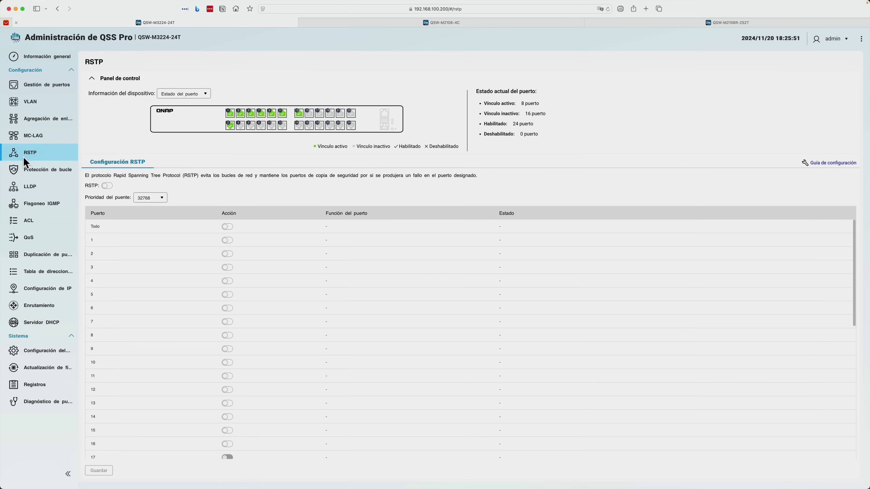
pyautogui.click(105, 186)
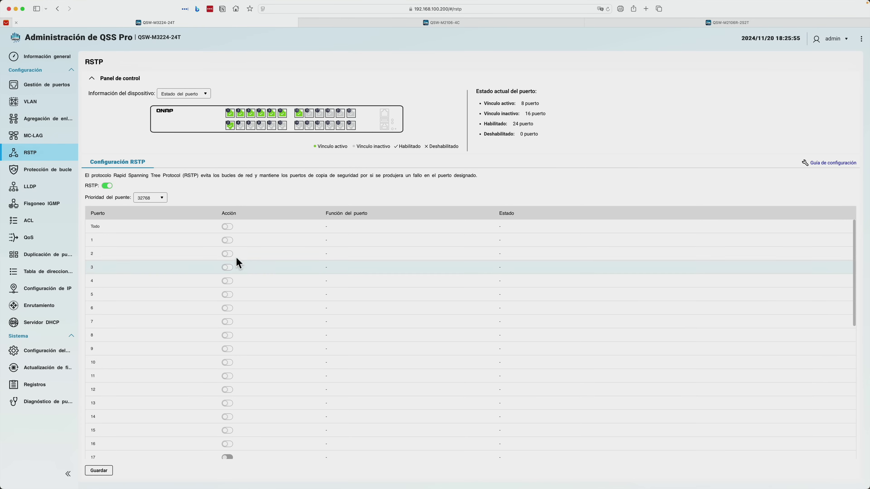
pyautogui.click(228, 268)
pyautogui.click(227, 281)
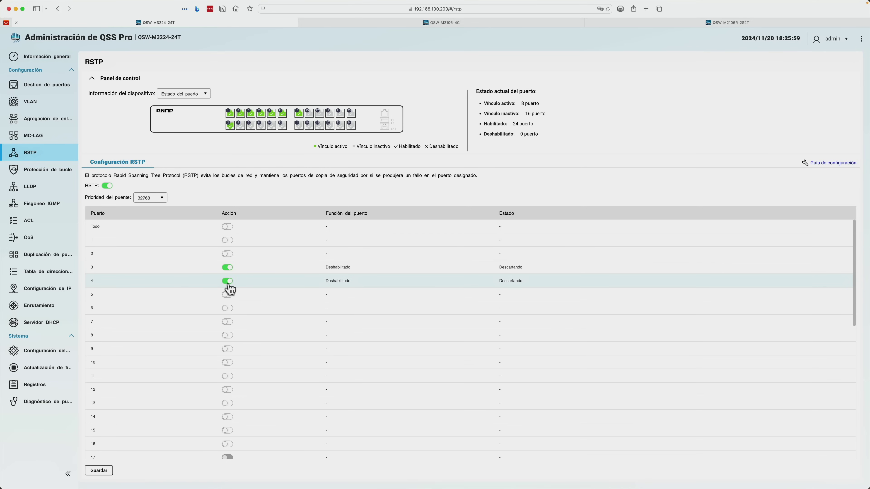
pyautogui.click(34, 173)
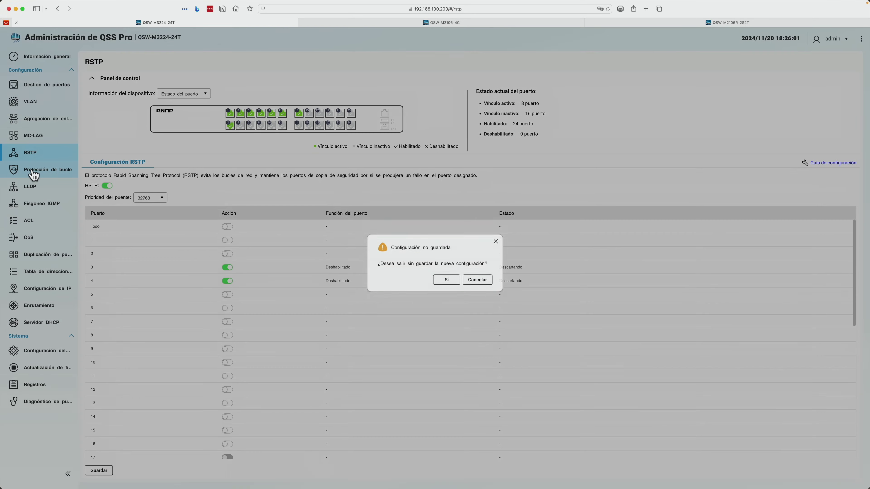
pyautogui.click(446, 279)
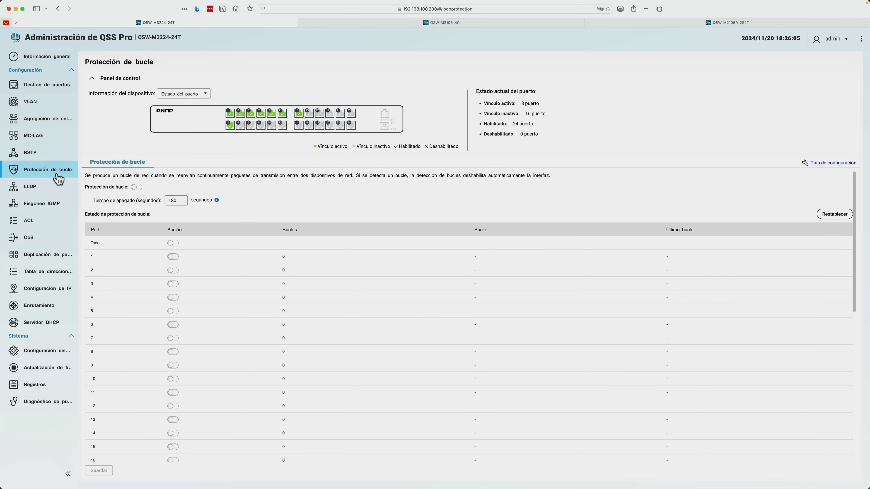
# Step: Try turning on loop protection, check its shutdown time setting, and turn the protection off again
pyautogui.click(137, 187)
pyautogui.doubleClick(172, 201)
pyautogui.click(136, 187)
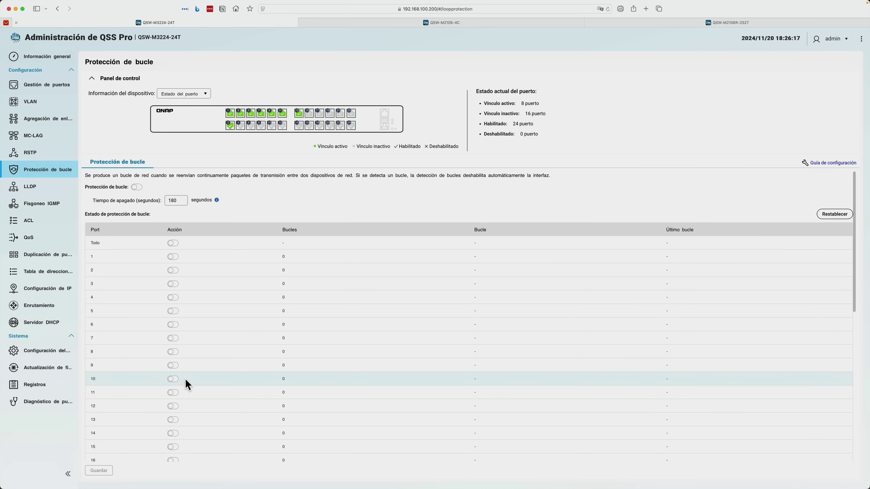
# Step: Review the LLDP configuration, the list of remote LLDP devices and the LLDP configuration guide
pyautogui.click(48, 193)
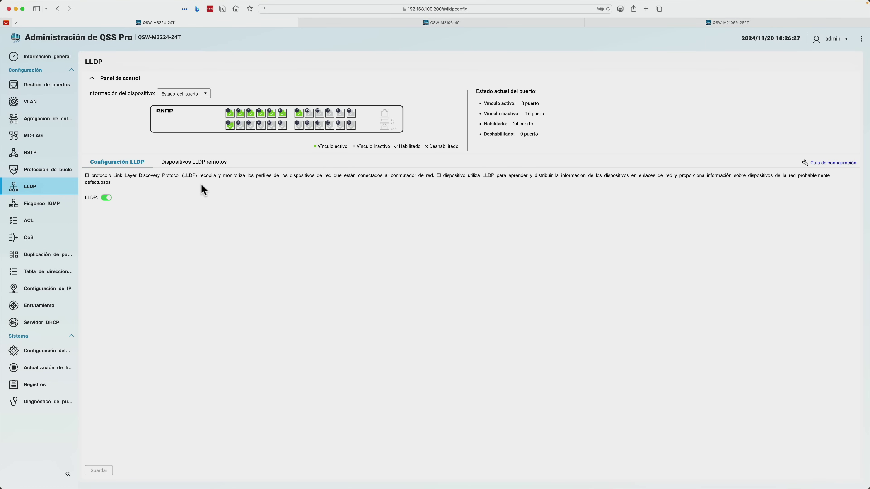
pyautogui.click(201, 161)
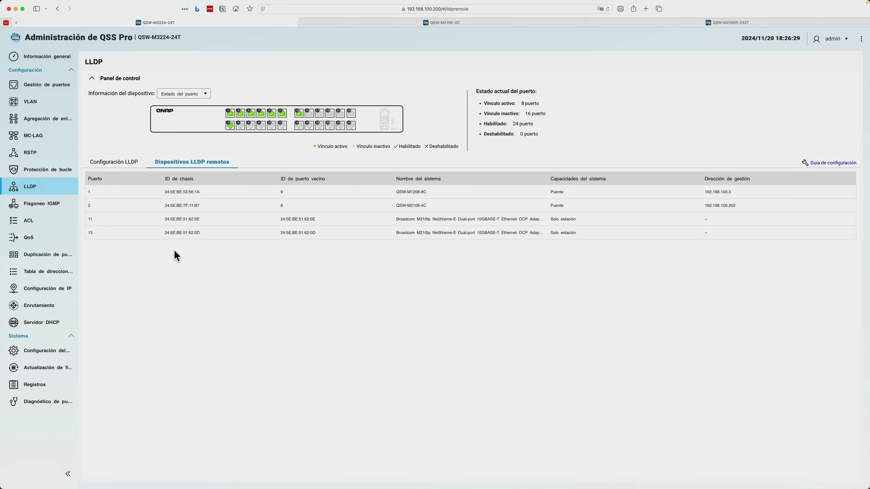
pyautogui.click(123, 163)
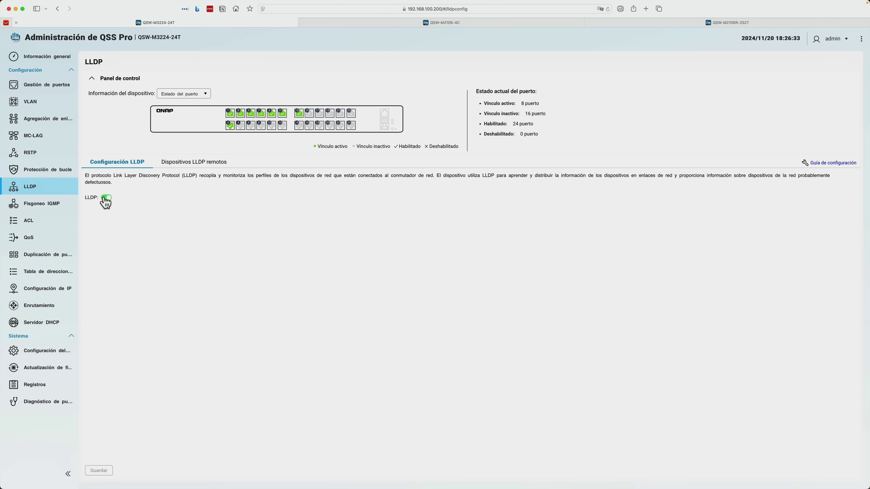
pyautogui.click(821, 167)
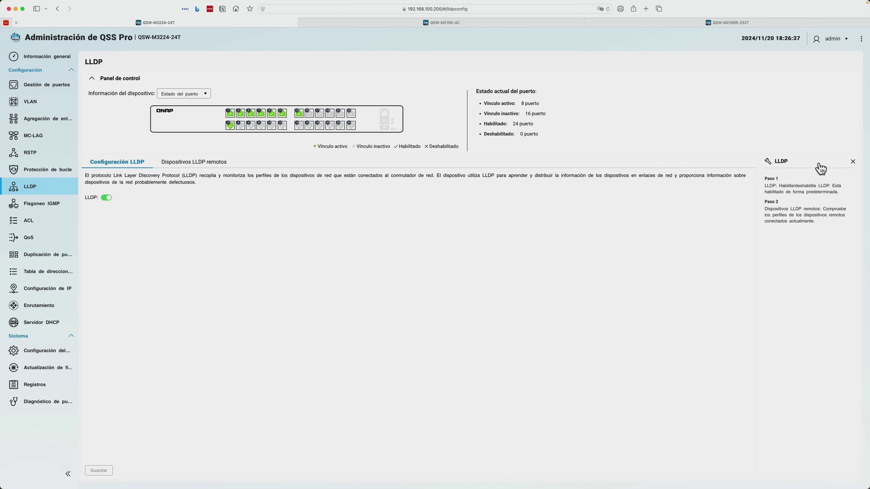
pyautogui.click(853, 162)
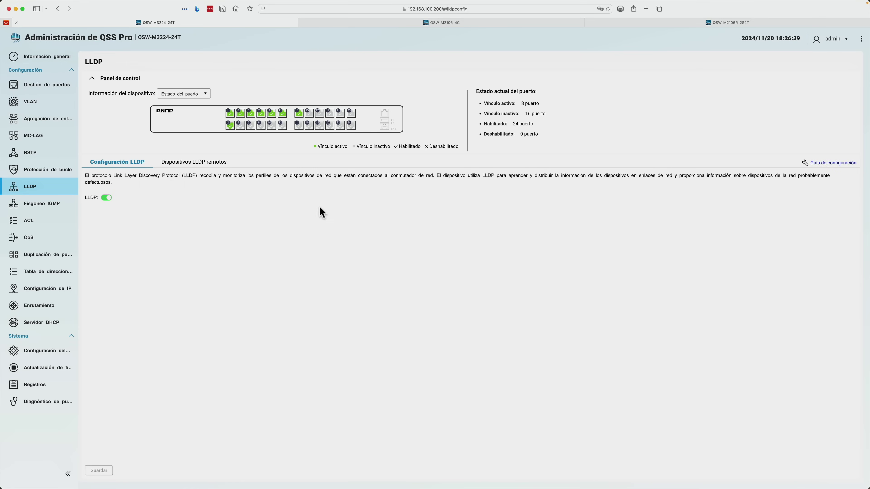
# Step: Preview AV over IP for VLAN 1 without saving it, and review the IGMP snooping settings and statistics
pyautogui.click(44, 205)
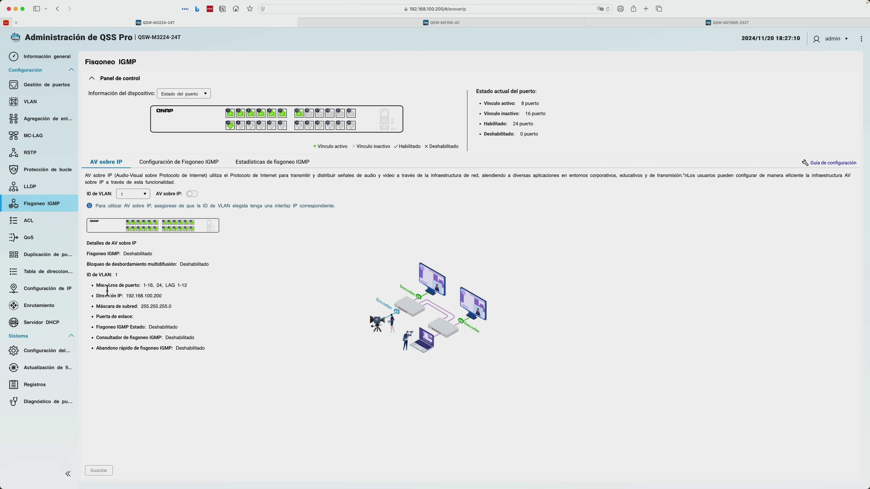
pyautogui.click(192, 194)
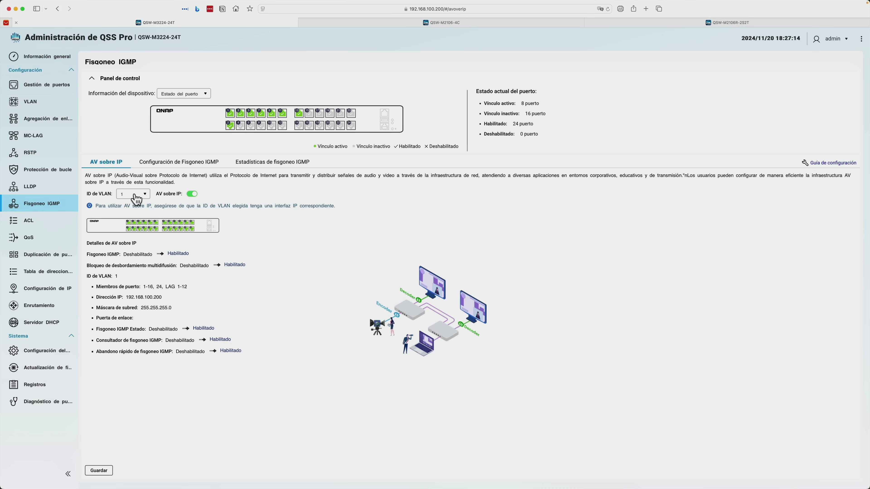
pyautogui.click(152, 170)
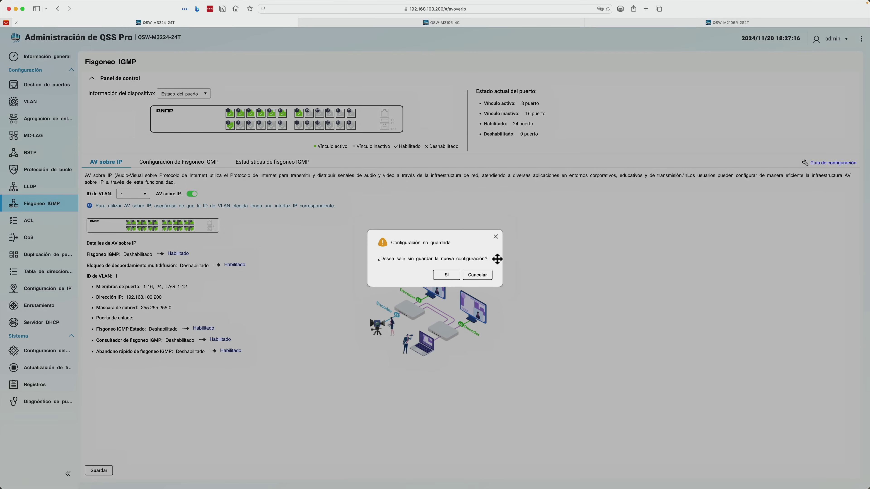
pyautogui.click(447, 276)
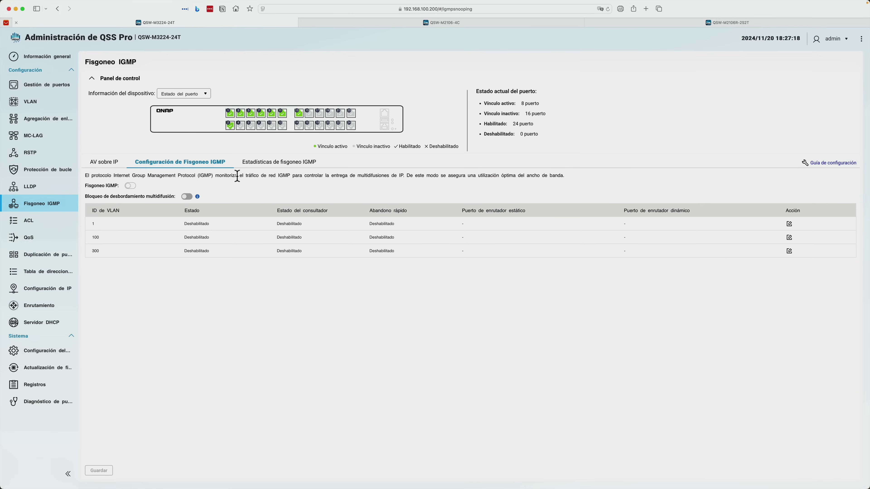
pyautogui.click(274, 168)
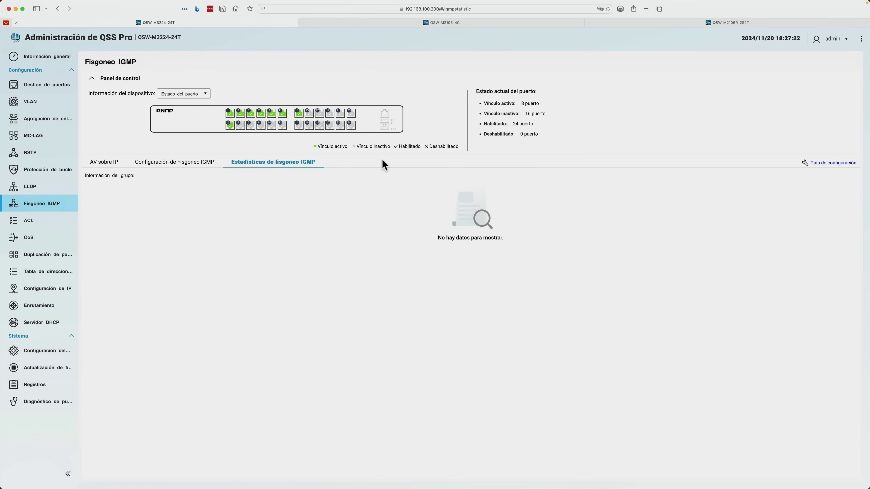
pyautogui.click(180, 168)
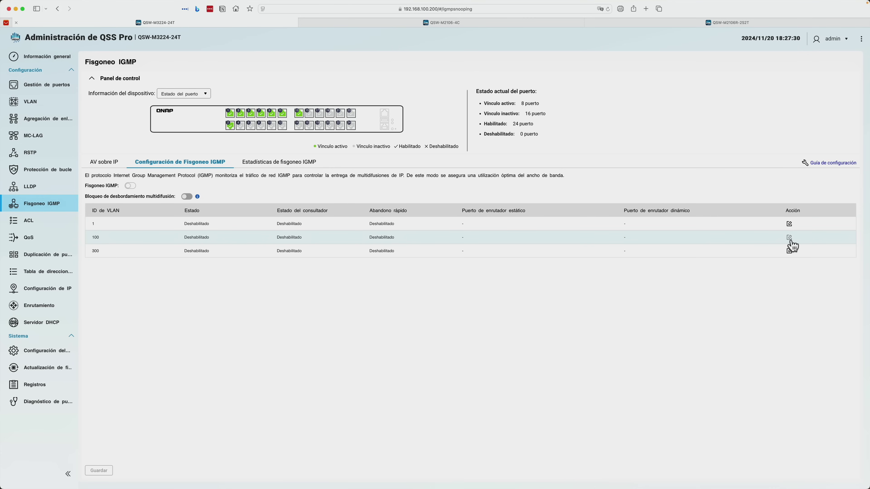
# Step: Review the ACL rules by IP and MAC address, including the form for adding an IP rule, without creating one
pyautogui.click(38, 222)
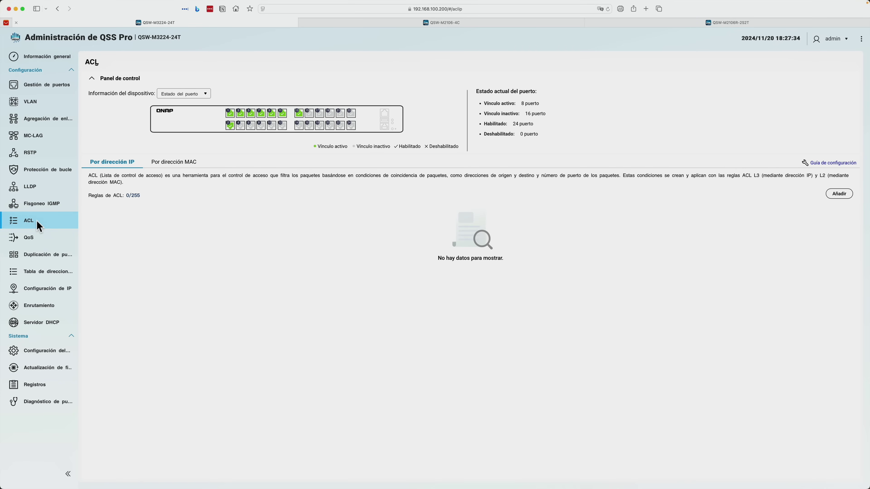
pyautogui.click(839, 194)
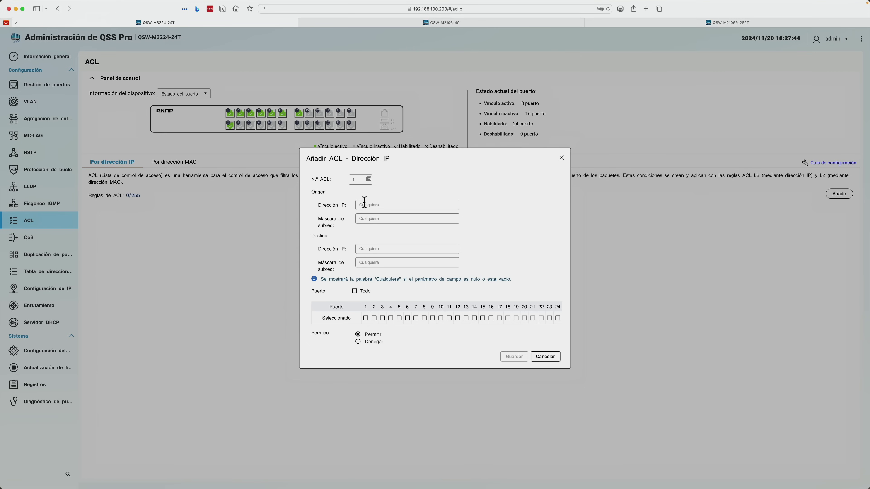
pyautogui.click(562, 158)
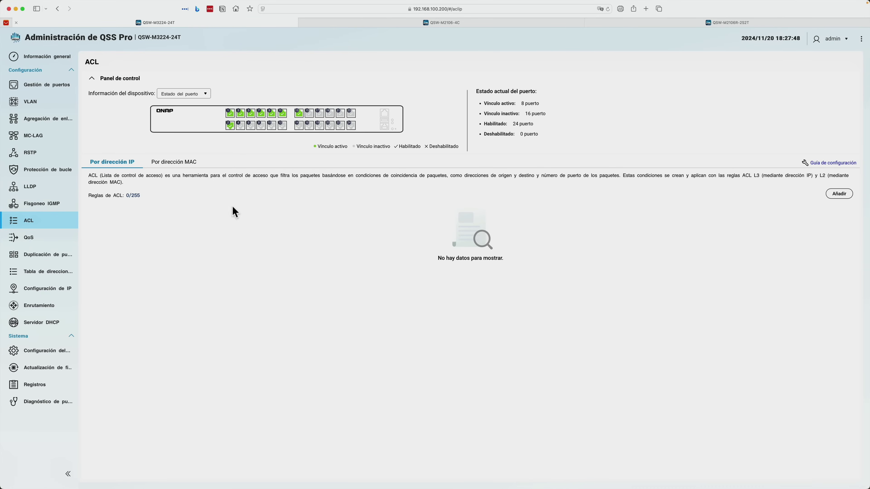
pyautogui.click(182, 164)
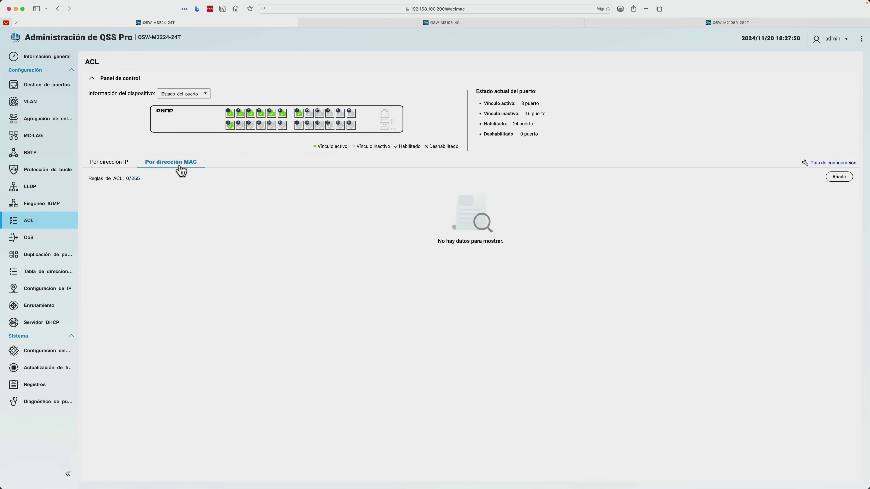
pyautogui.click(105, 168)
# Step: Go to the QoS settings, try turning QoS on, and turn it off again
pyautogui.click(33, 237)
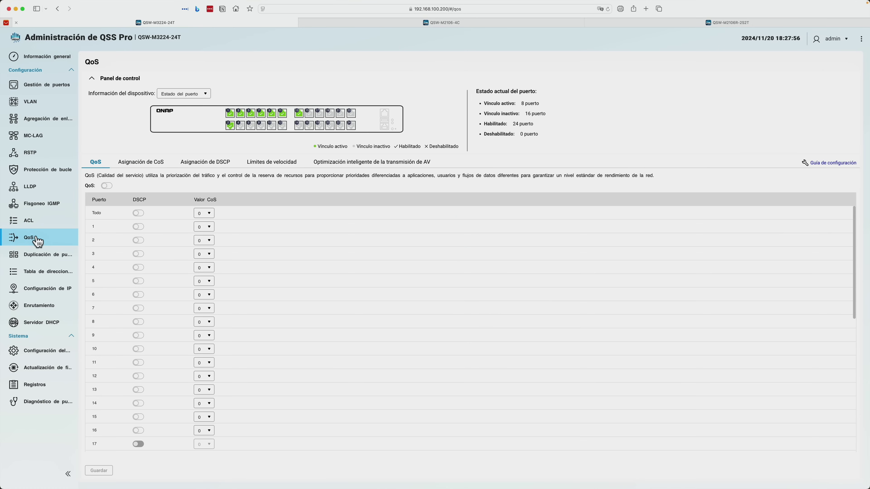
pyautogui.click(106, 186)
pyautogui.click(106, 186)
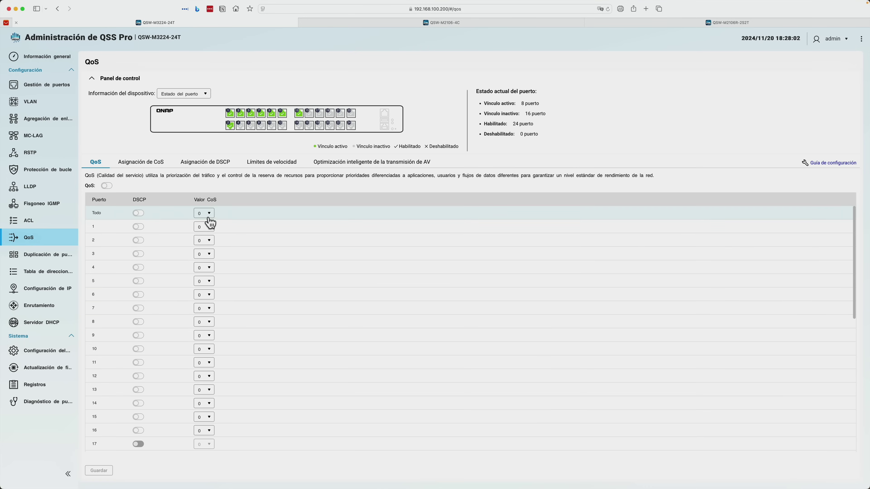
# Step: Review the QoS pages for CoS mapping, DSCP mapping, rate limits and intelligent AV transmission optimization, and return to the main QoS settings
pyautogui.click(154, 161)
pyautogui.click(204, 164)
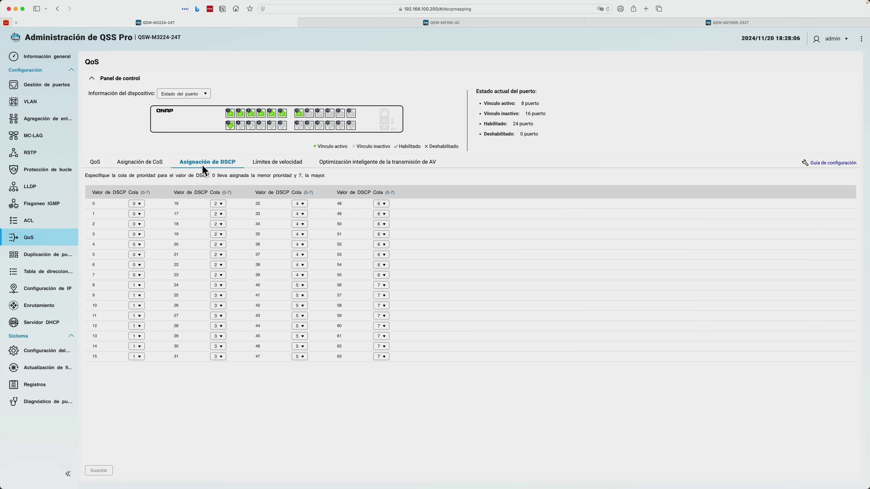
pyautogui.click(271, 164)
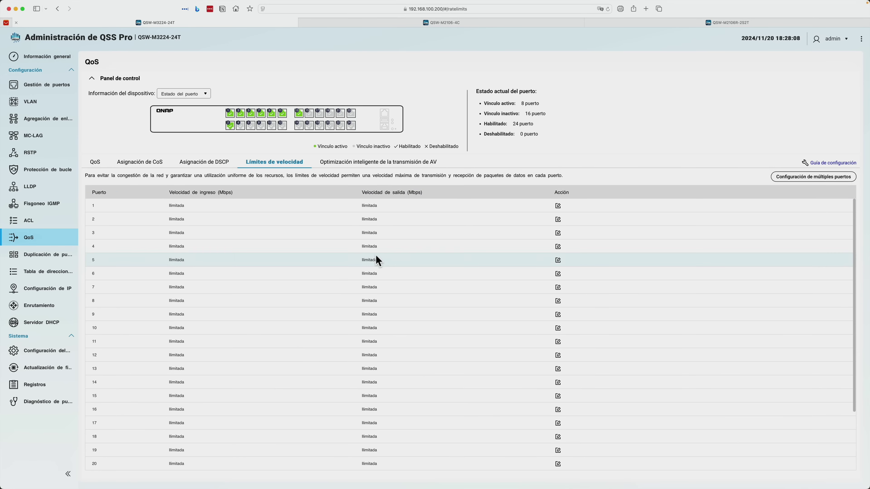
pyautogui.click(410, 165)
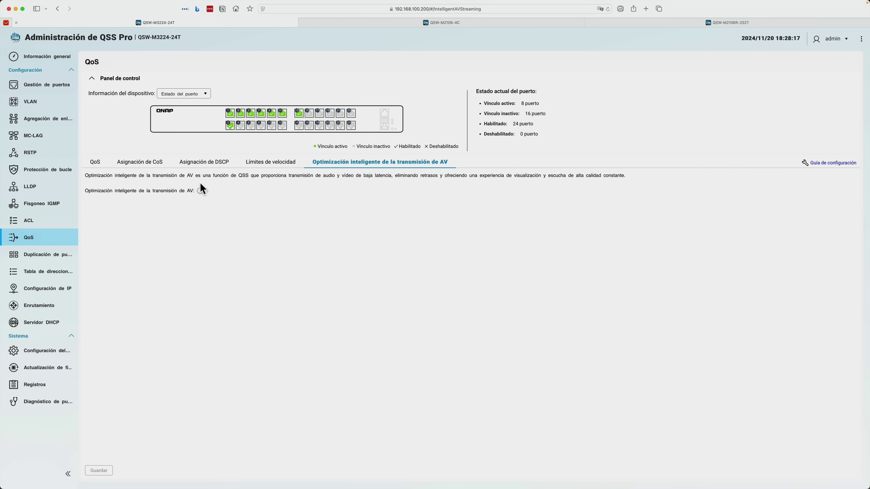
pyautogui.click(203, 164)
pyautogui.click(265, 166)
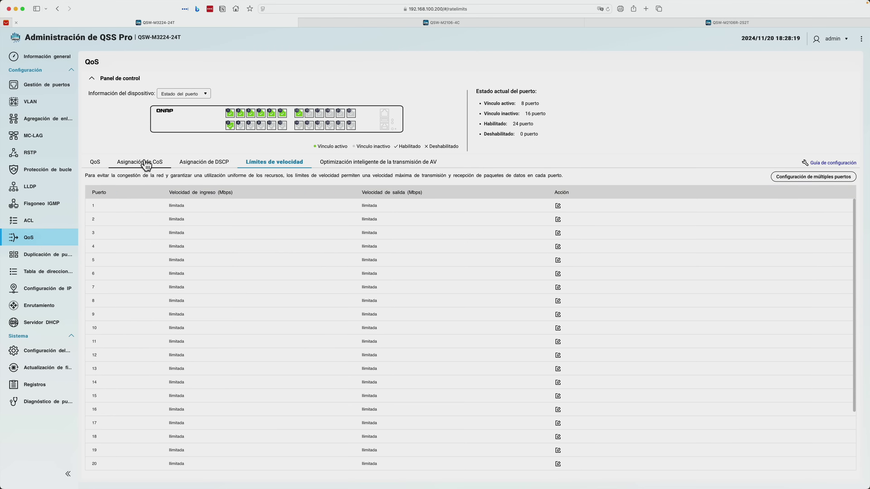
pyautogui.click(139, 165)
pyautogui.click(95, 164)
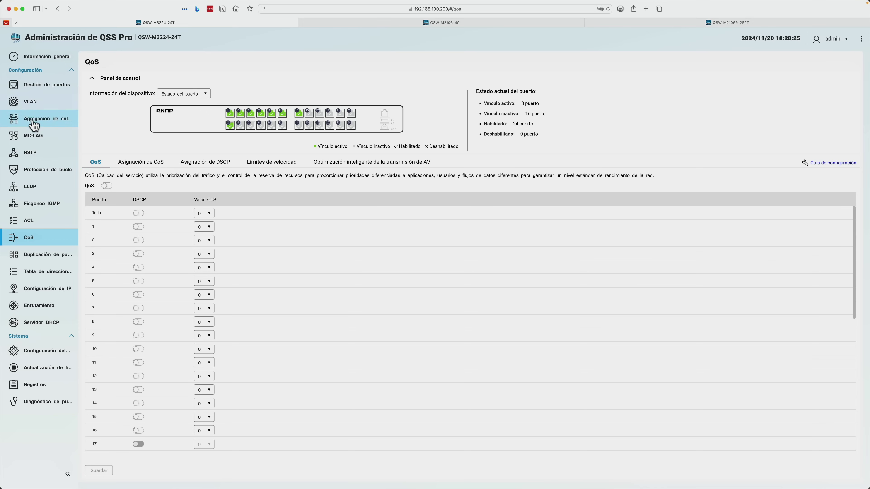
# Step: Switch to the QSW-M2106-4C switch and review its port statistics as a chart and as a table
pyautogui.click(381, 22)
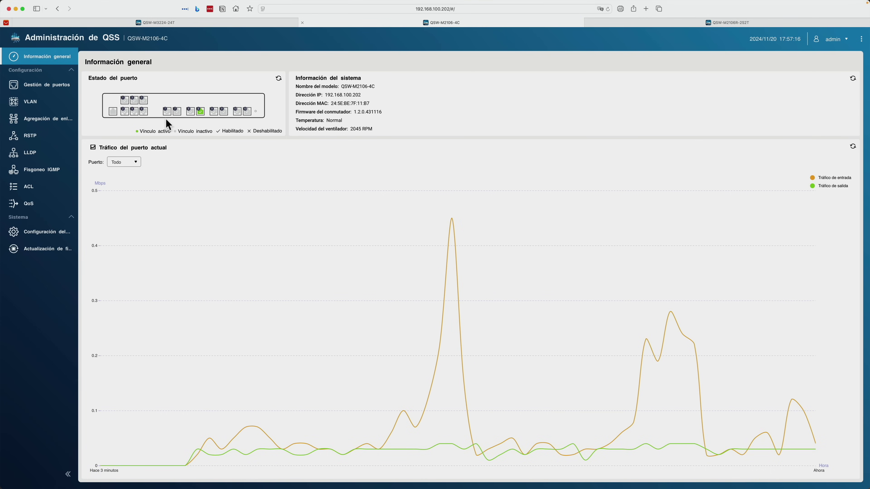
pyautogui.click(60, 91)
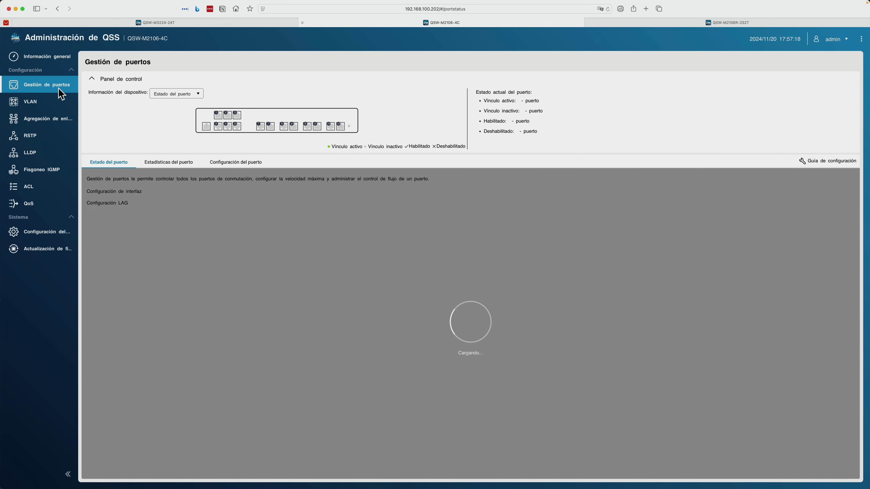
pyautogui.click(170, 163)
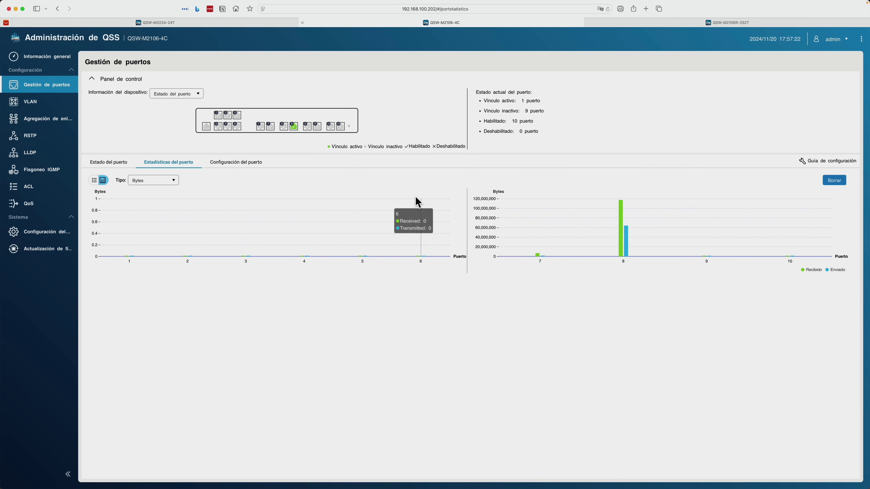
pyautogui.click(94, 180)
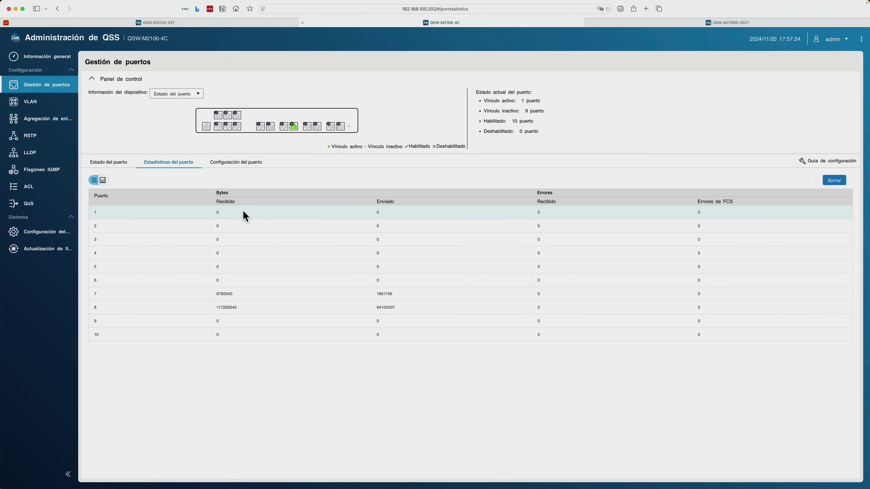
# Step: Examine the port configuration of the QSW-M2106-4C and the speed options for port 3 without changing the setting
pyautogui.click(238, 167)
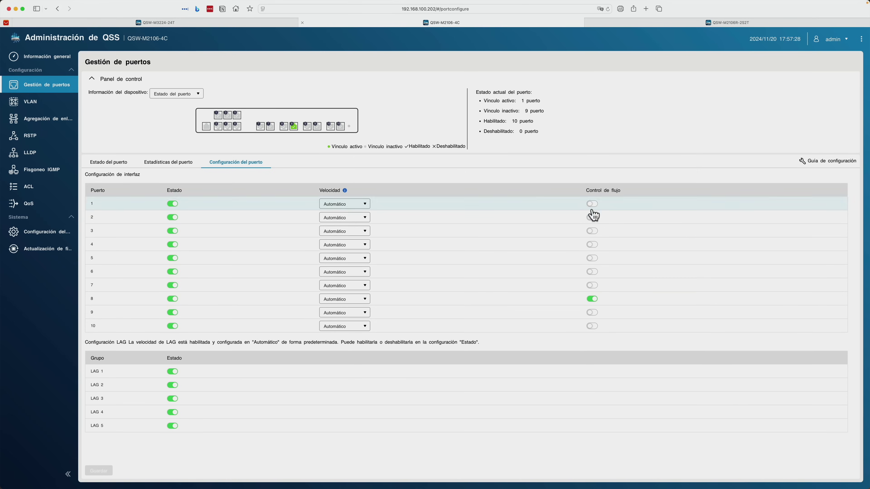
pyautogui.click(364, 232)
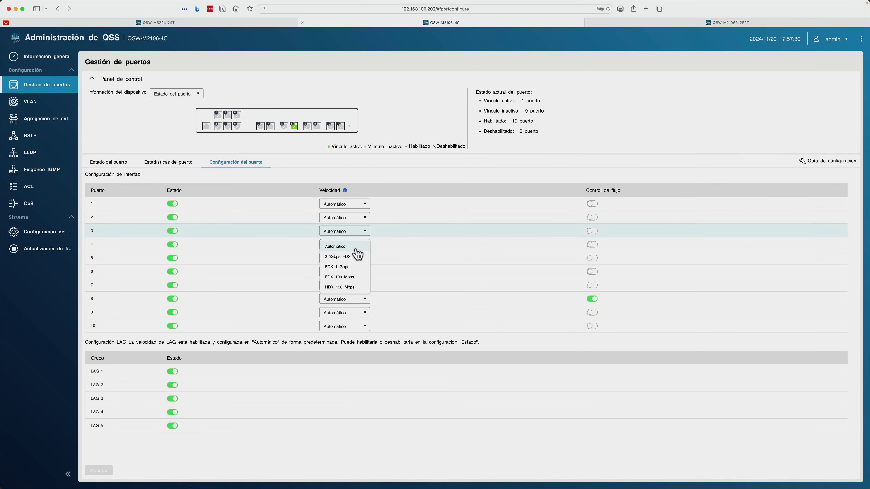
pyautogui.click(376, 230)
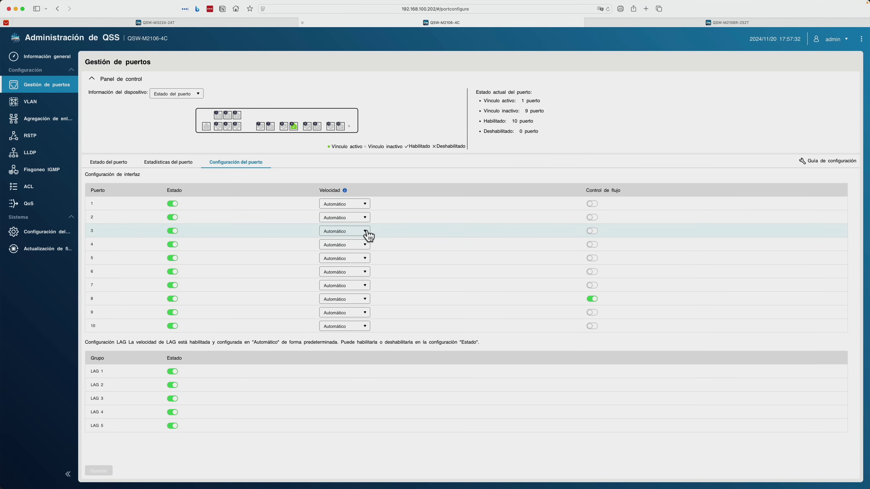
pyautogui.click(367, 233)
# Step: Review the VLAN settings of the QSW-M2106-4C and its form for adding a VLAN, without creating one
pyautogui.click(63, 104)
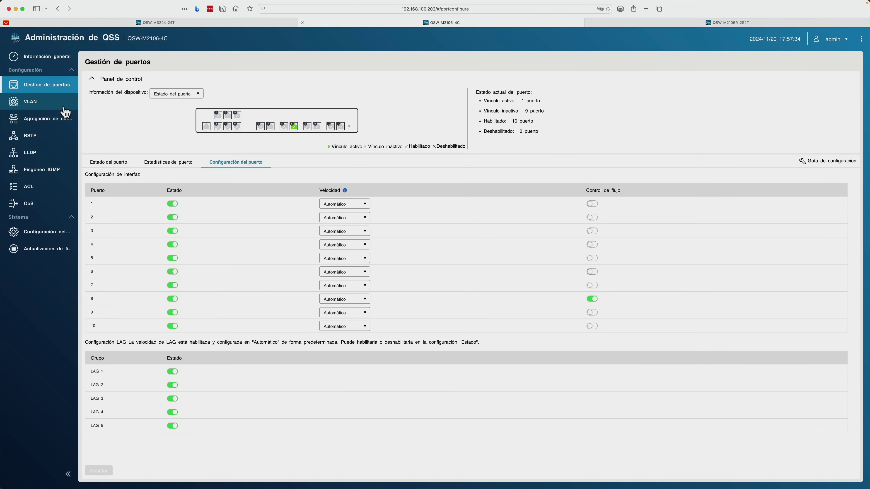
pyautogui.click(63, 105)
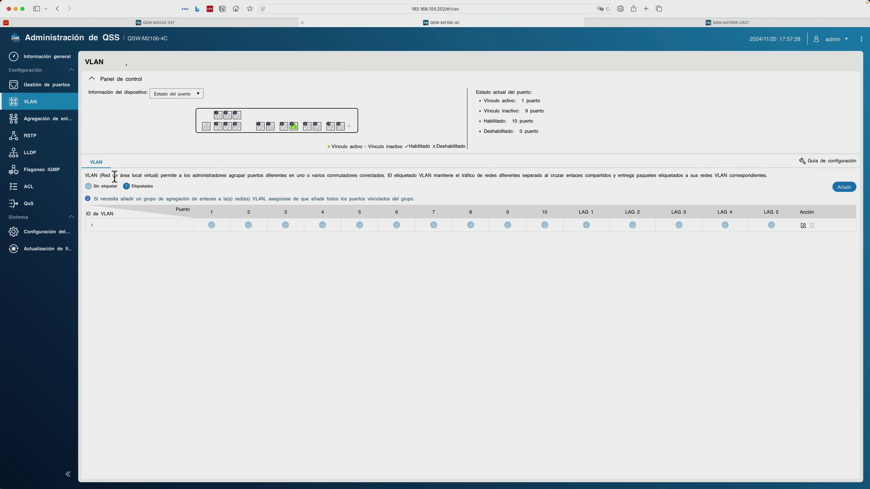
pyautogui.click(845, 187)
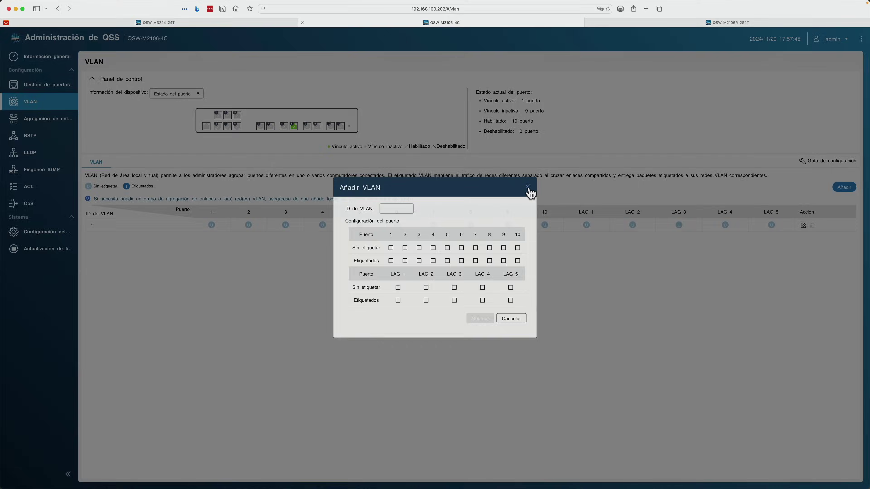
pyautogui.click(528, 188)
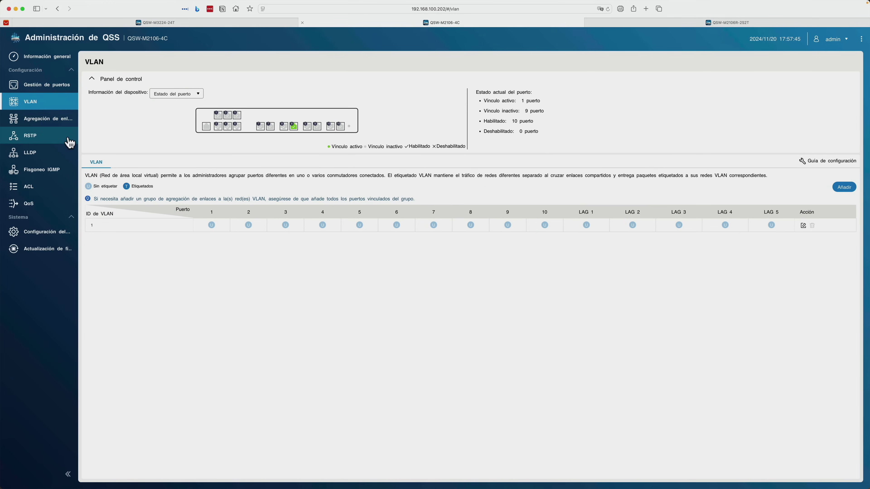
# Step: Look through the link aggregation, RSTP, IGMP snooping, ACL and QoS settings of the QSW-M2106-4C
pyautogui.click(45, 120)
pyautogui.click(44, 140)
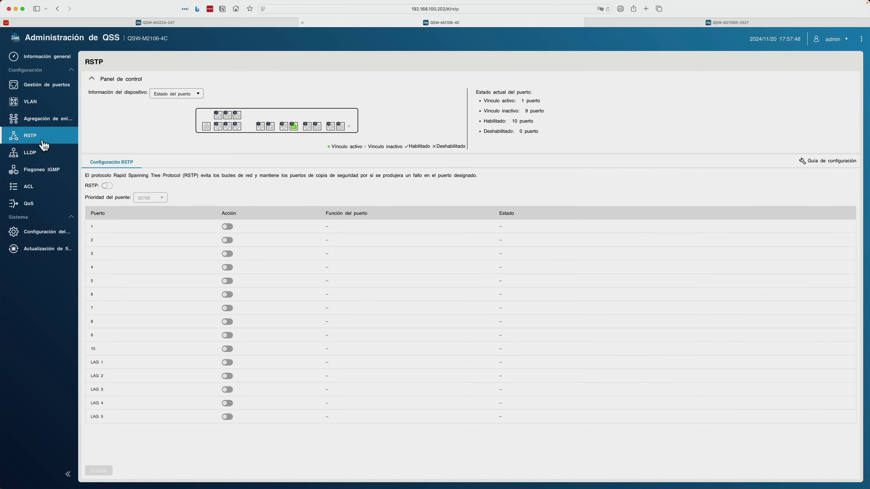
pyautogui.click(46, 171)
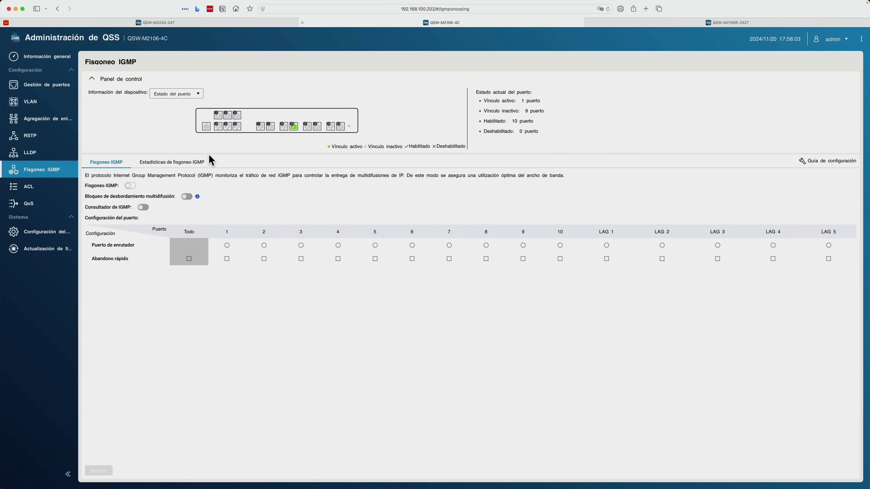
pyautogui.click(48, 189)
pyautogui.click(50, 207)
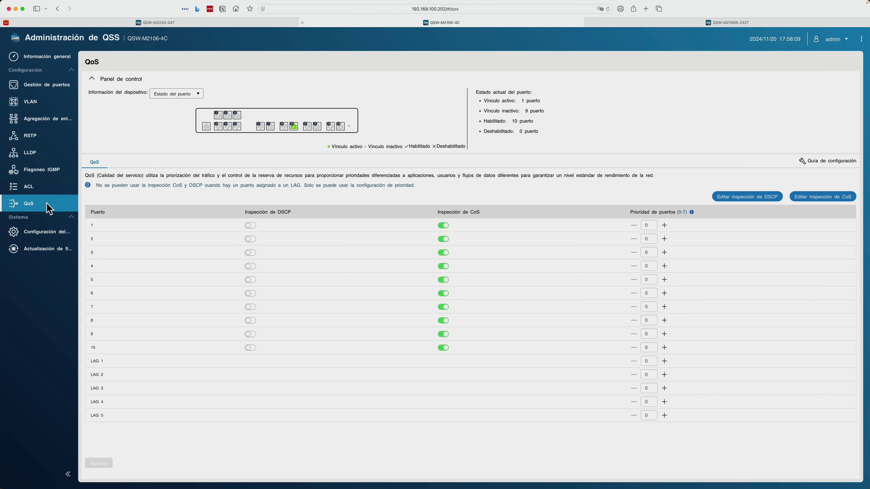
# Step: Switch to the QSW-M2106R-2S2T switch and review its port status, port configuration and port statistics
pyautogui.click(612, 23)
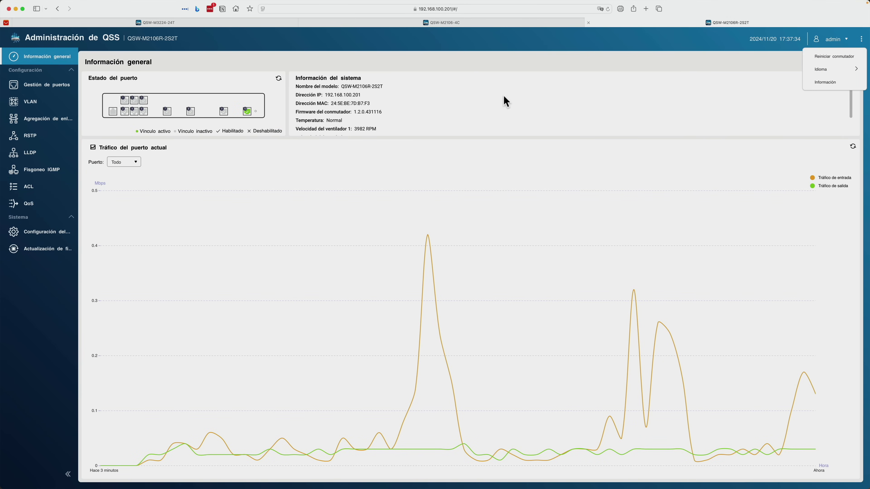
pyautogui.click(71, 94)
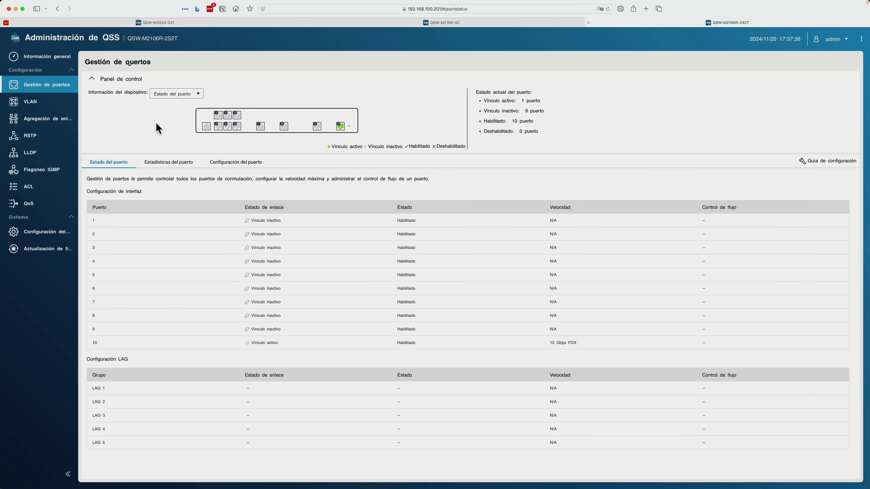
pyautogui.click(251, 167)
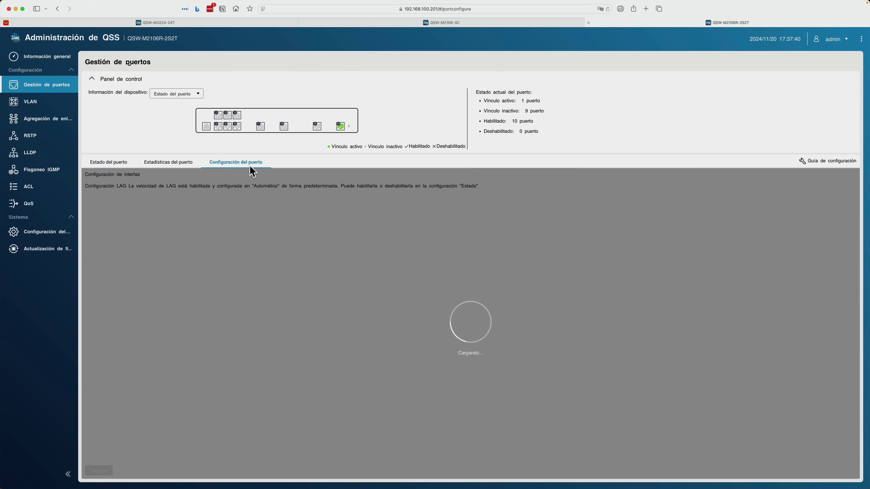
pyautogui.click(186, 164)
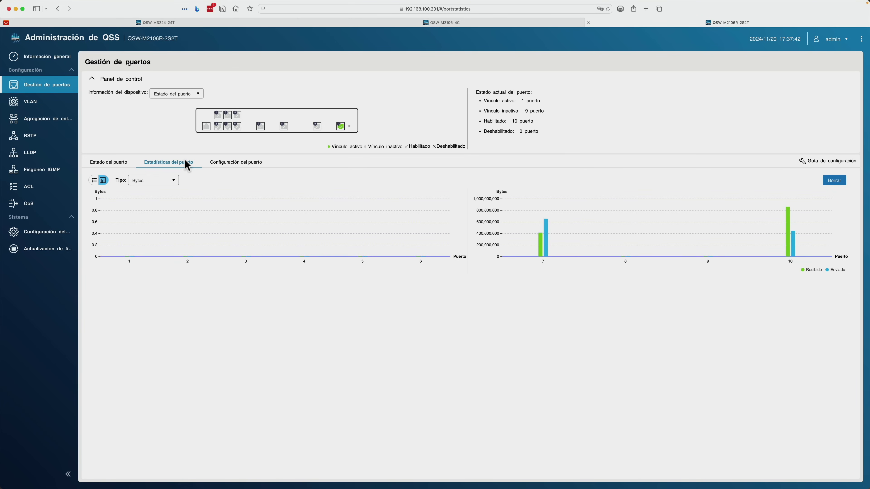
# Step: Compare the administration interfaces of the three open switches, ending on the QSW-M3224-24T
pyautogui.click(104, 22)
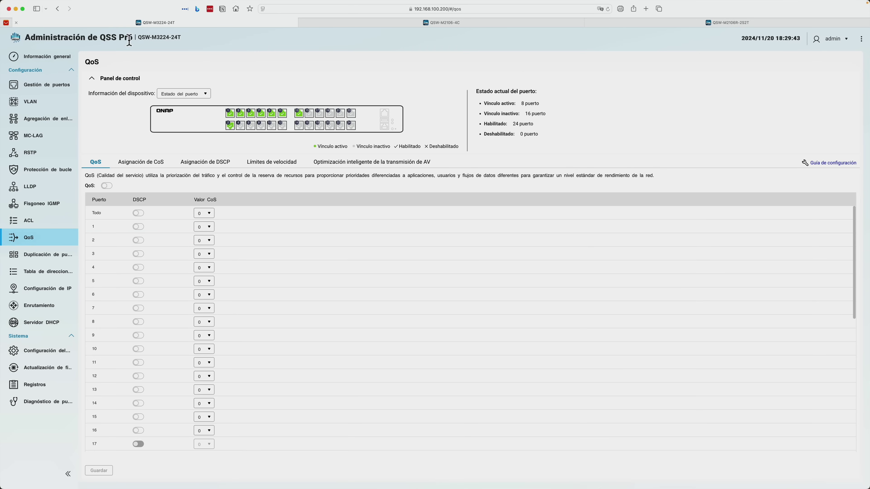
pyautogui.click(330, 24)
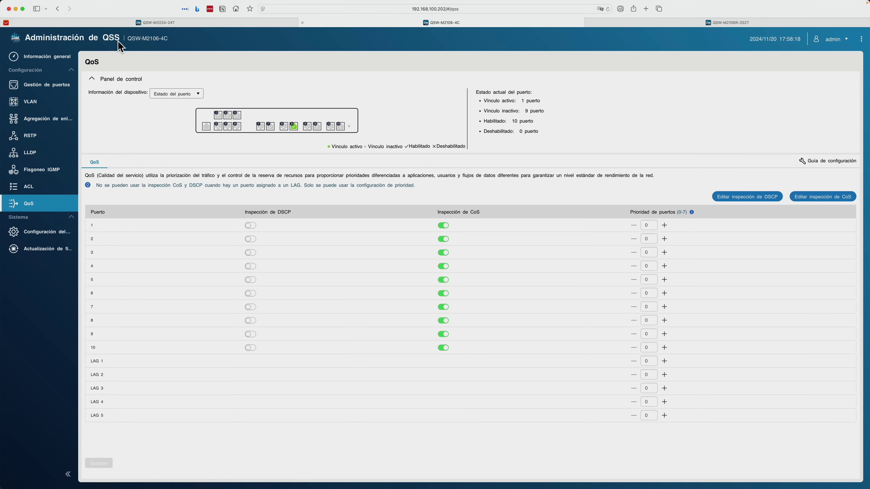
pyautogui.click(609, 24)
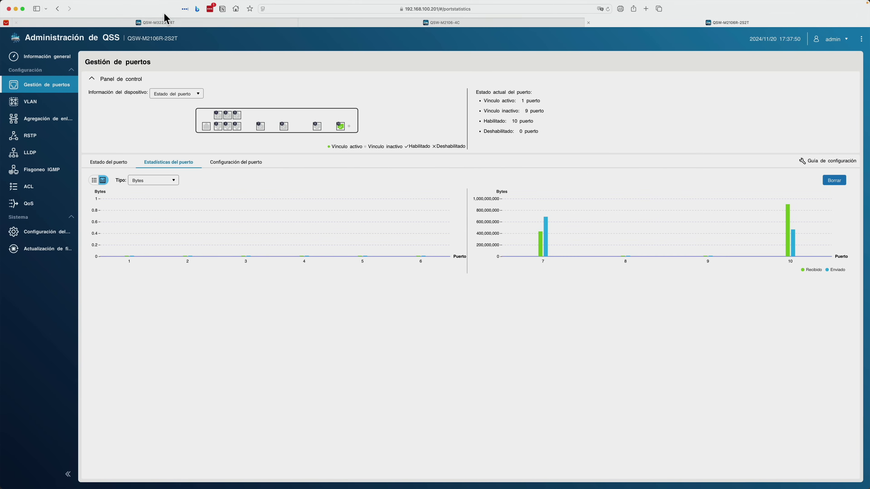
pyautogui.click(165, 22)
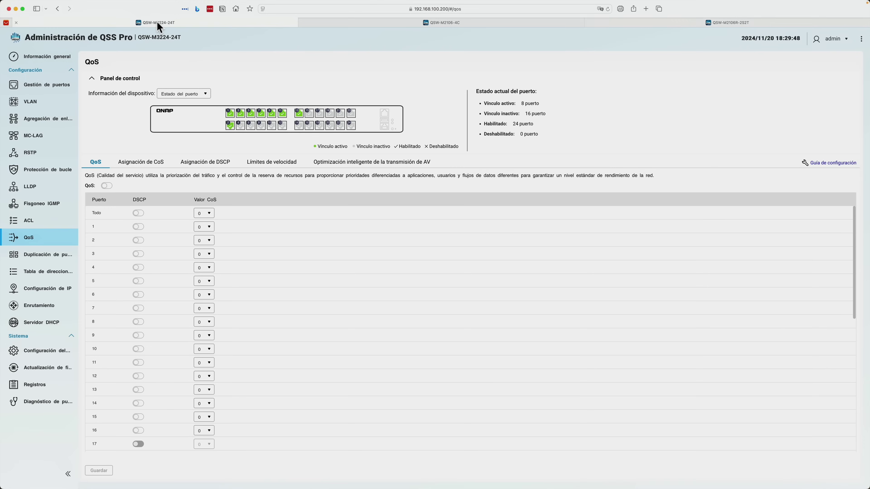
# Step: Preview port mirroring by turning it on and checking the direction options for source port 5, without saving
pyautogui.click(59, 264)
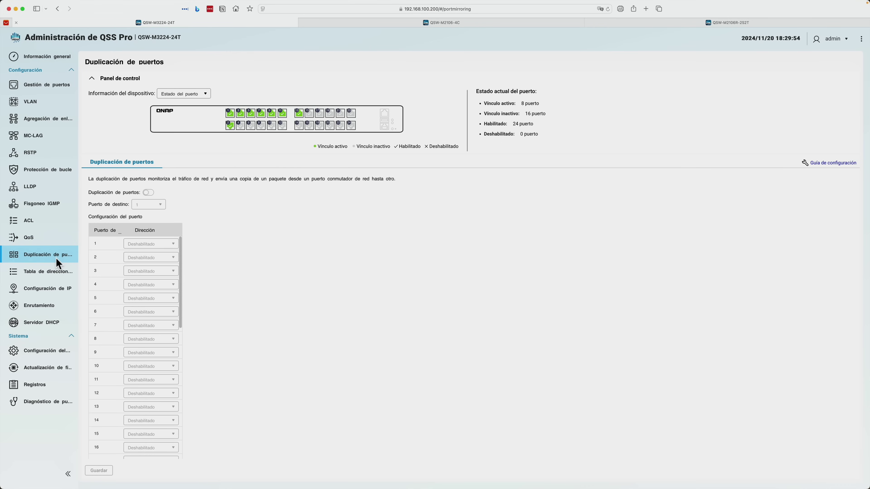
pyautogui.click(149, 193)
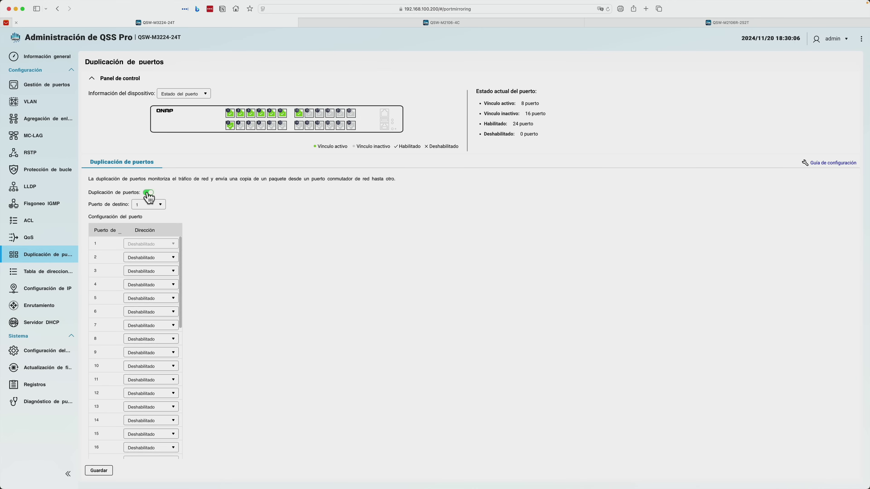
pyautogui.click(175, 299)
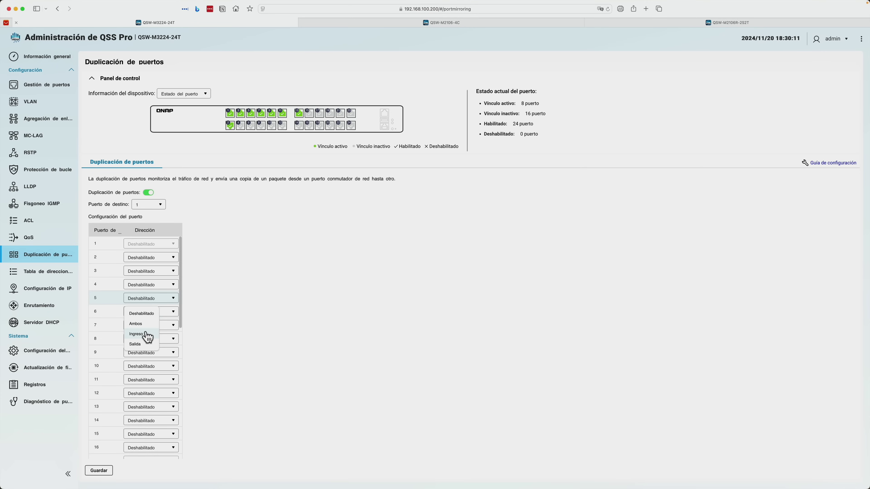
pyautogui.click(191, 302)
# Step: Examine the MAC address table of the QSW-M3224-24T with its VLAN IDs, ports and entry types
pyautogui.click(60, 271)
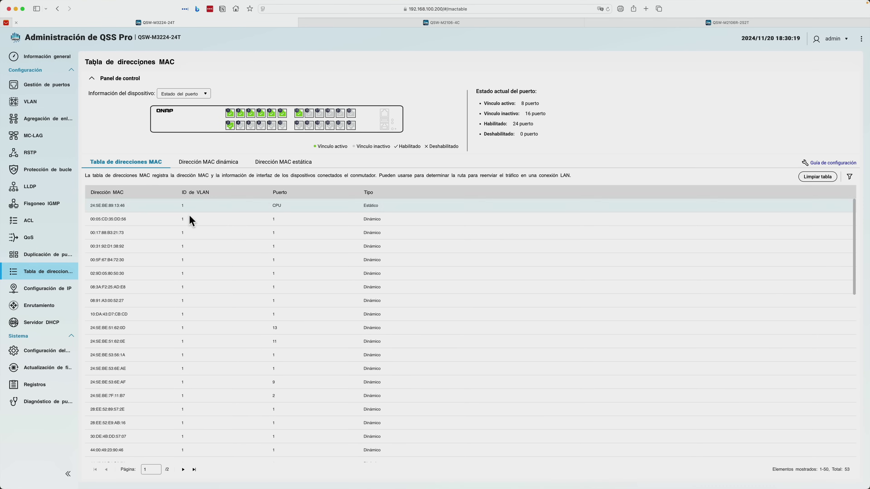
pyautogui.scroll(-1, 206, 226)
pyautogui.scroll(1, 185, 202)
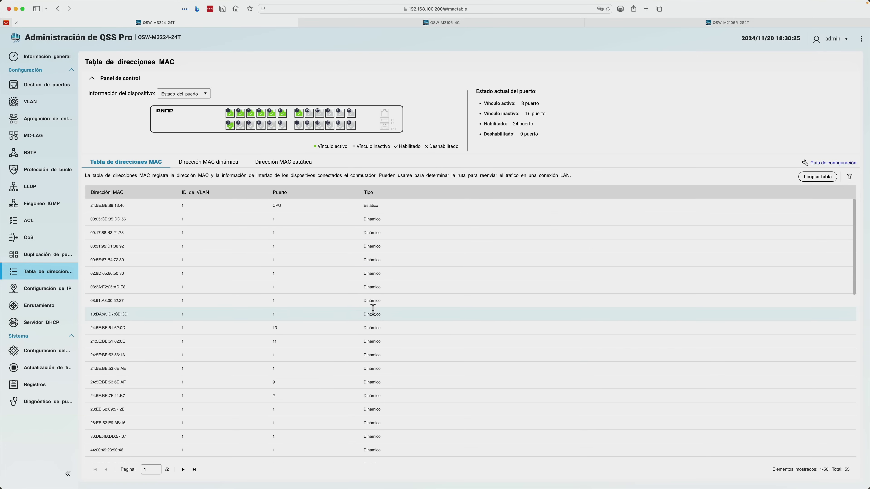
# Step: Review the IPv4 interface settings and the IP configuration guide, and close the guide
pyautogui.click(67, 290)
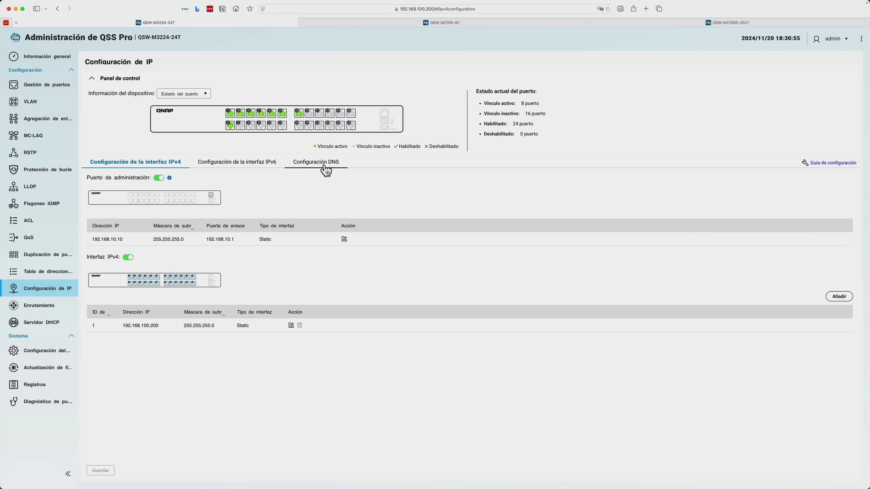
pyautogui.click(828, 163)
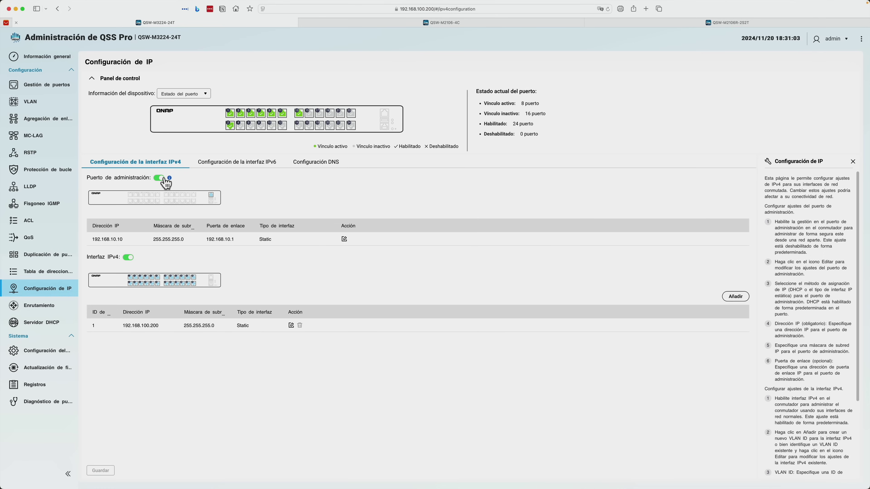
pyautogui.click(853, 162)
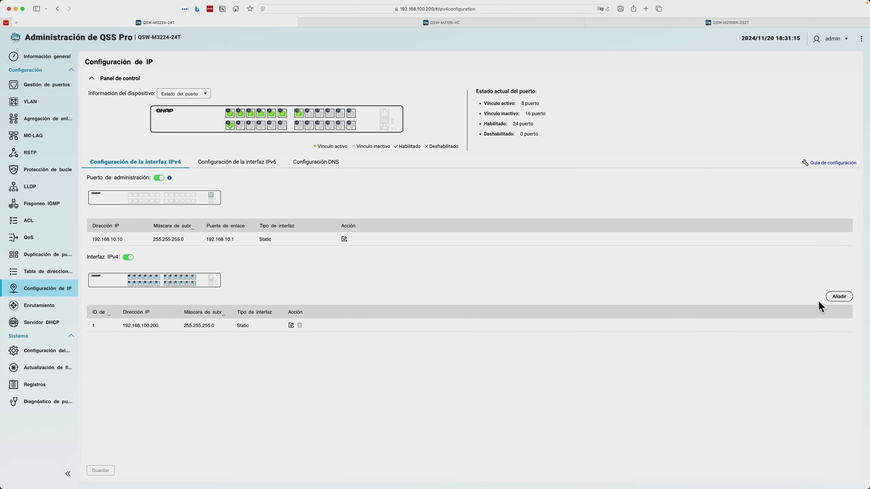
# Step: Preview adding a static IPv4 interface for VLAN 100 without saving, and review the IPv6 interface and DNS settings
pyautogui.click(833, 301)
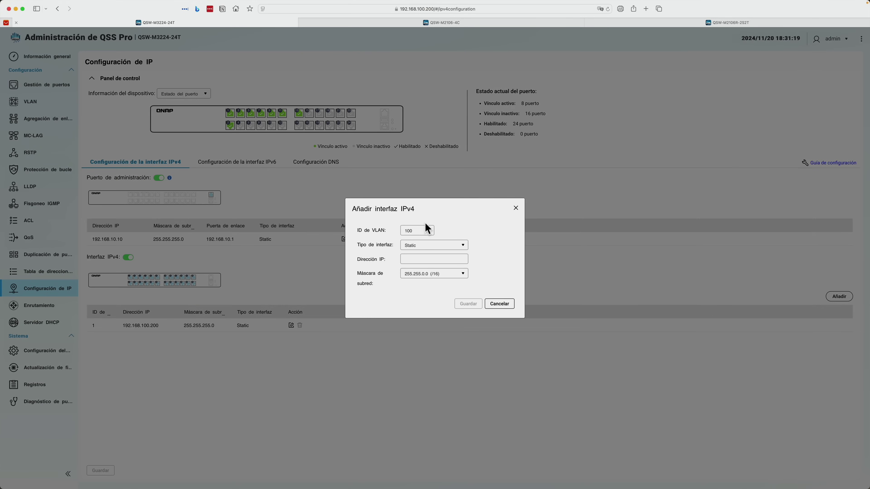
pyautogui.click(428, 230)
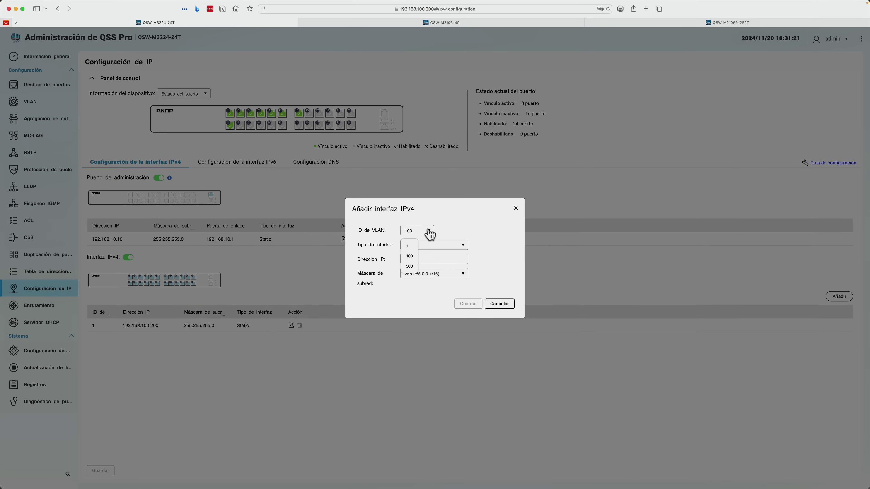
pyautogui.click(409, 256)
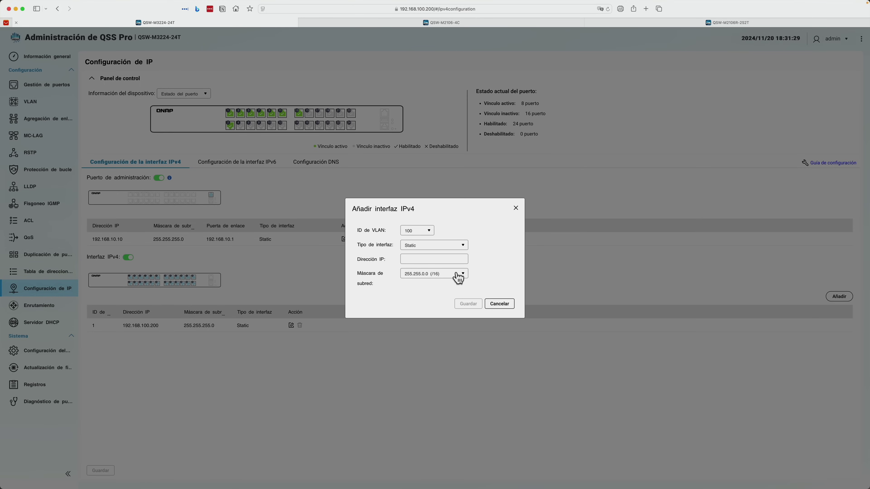
pyautogui.click(508, 304)
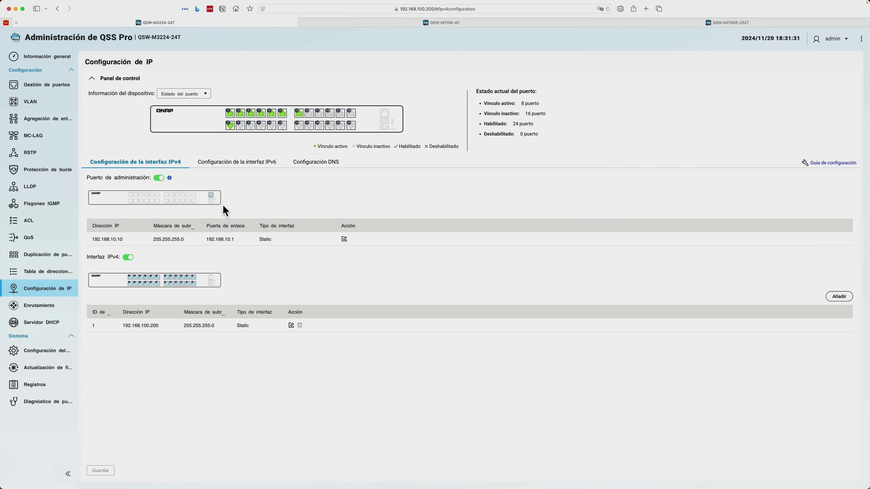
pyautogui.click(240, 167)
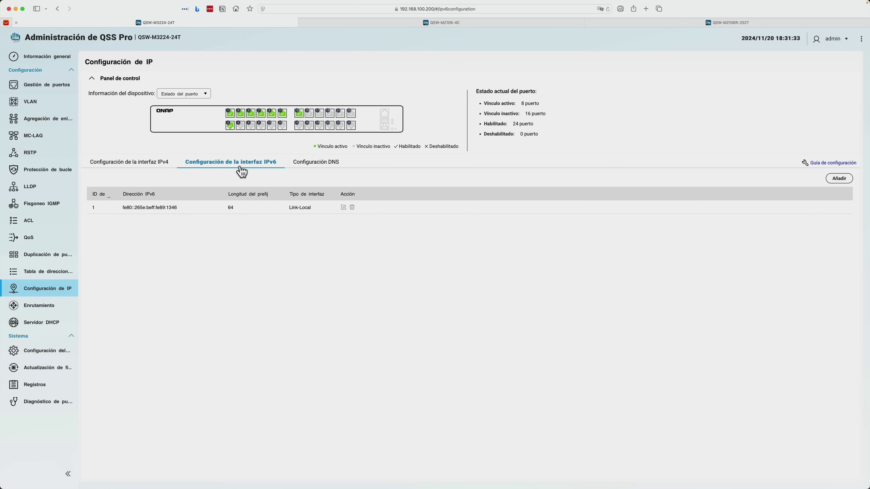
pyautogui.click(327, 161)
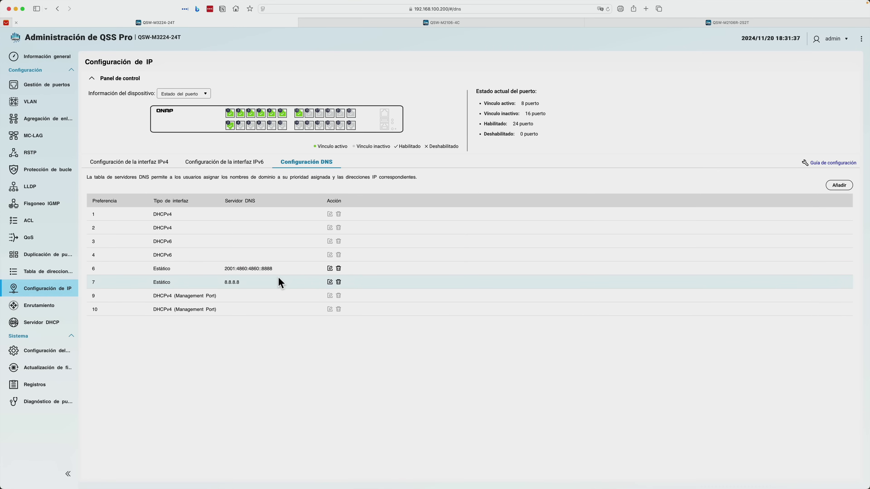
# Step: Preview the form for adding an IPv4 static route, including its subnet mask options, and close it without saving
pyautogui.click(60, 310)
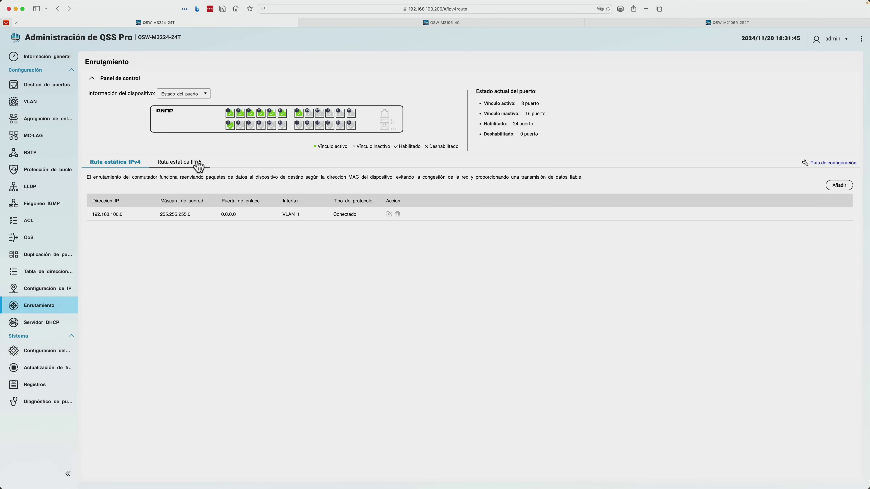
pyautogui.click(840, 186)
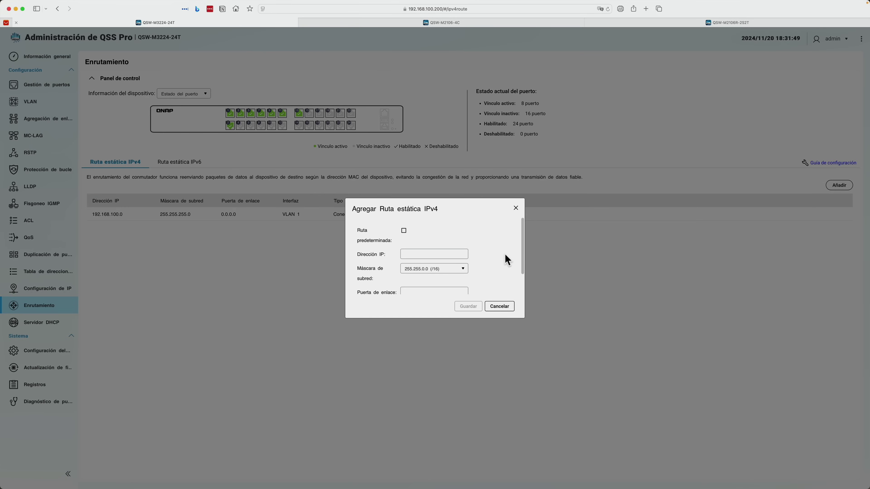
pyautogui.click(408, 254)
pyautogui.moveTo(524, 258); pyautogui.dragTo(522, 262)
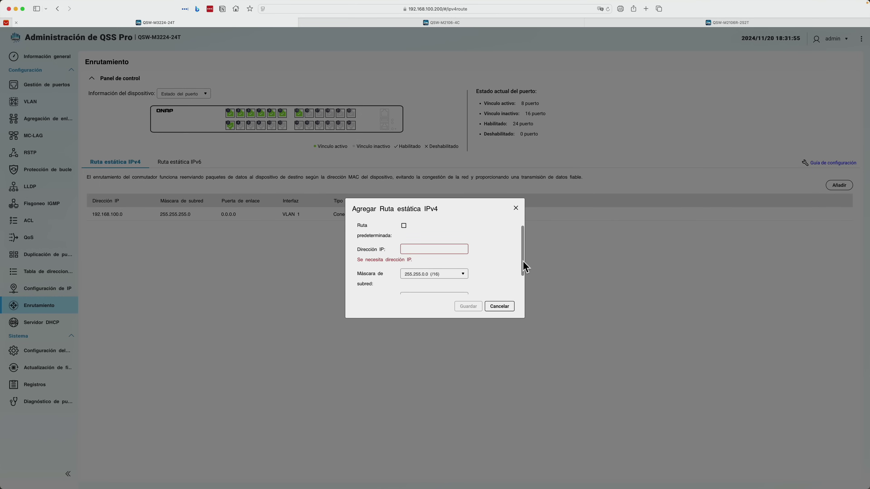
pyautogui.scroll(-1, 510, 264)
pyautogui.click(463, 267)
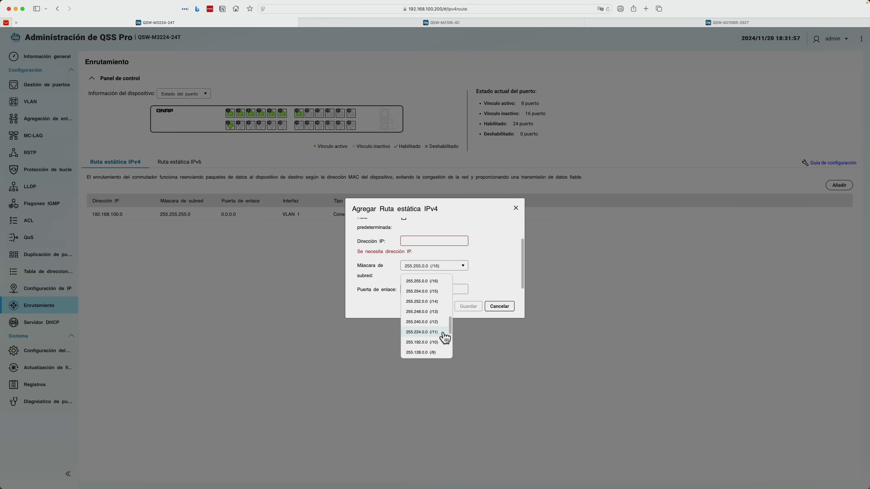
pyautogui.scroll(3, 454, 324)
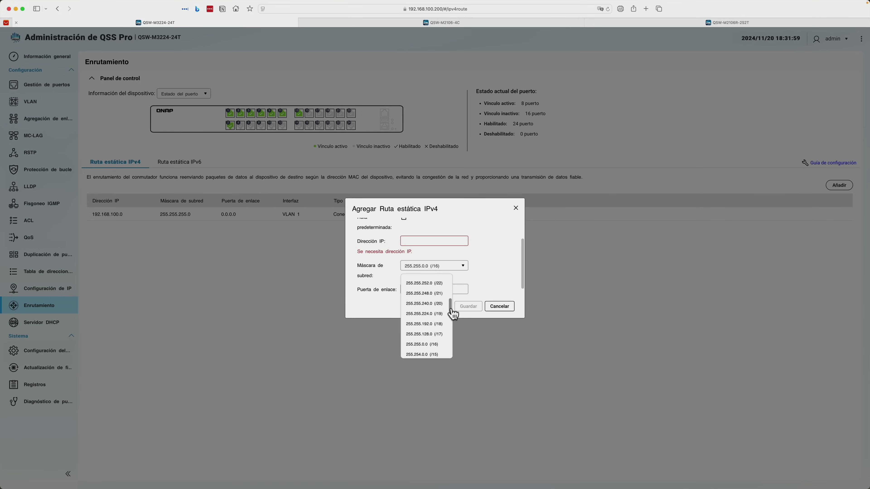
pyautogui.click(484, 274)
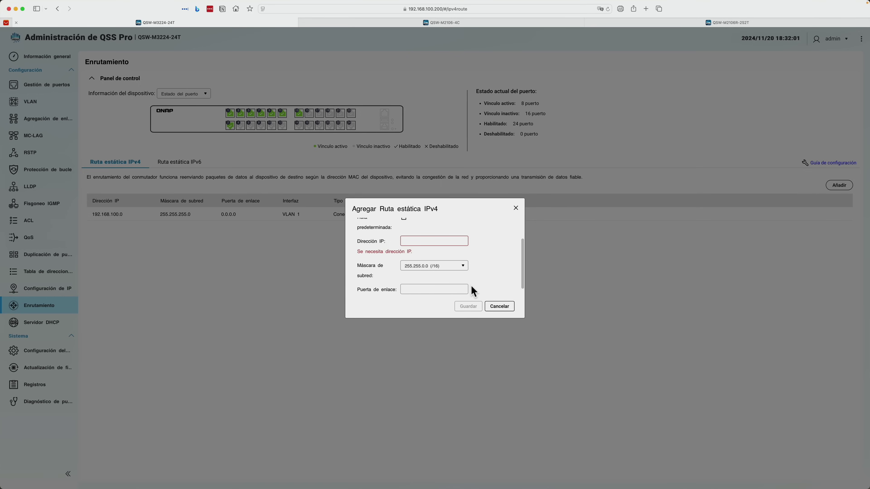
pyautogui.click(515, 209)
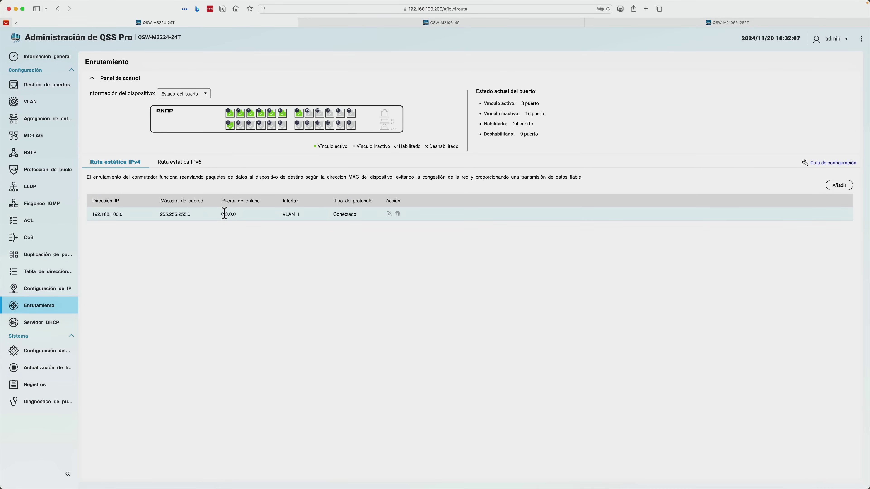
# Step: Preview the DHCP server by turning it on and examining the VLAN, address range, DNS and lease fields for a new server, without saving
pyautogui.click(22, 324)
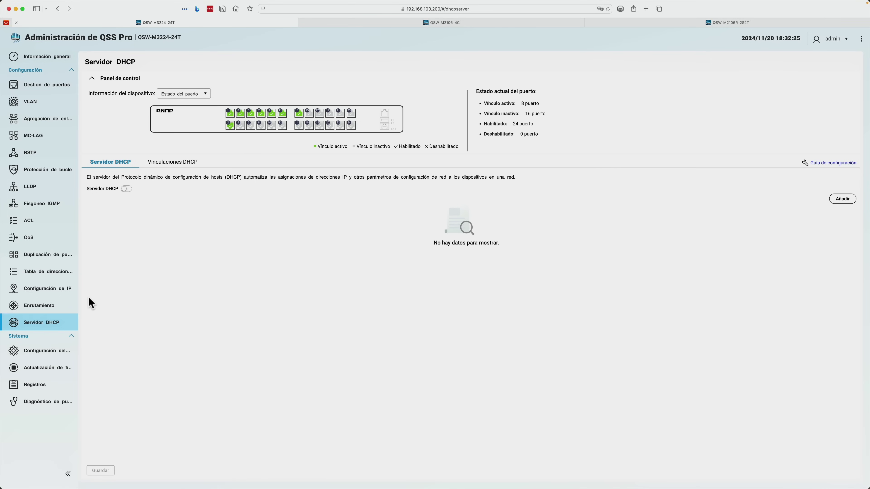
pyautogui.click(126, 190)
pyautogui.click(843, 199)
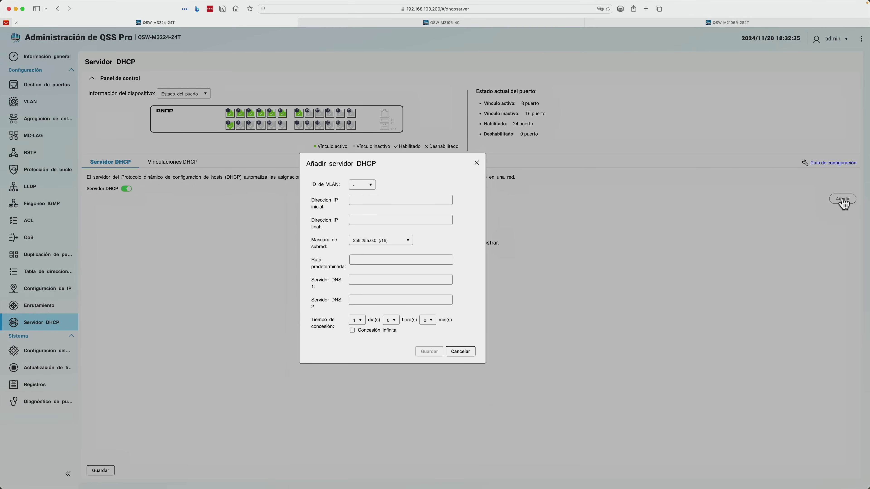
pyautogui.click(371, 187)
pyautogui.click(356, 200)
pyautogui.click(353, 258)
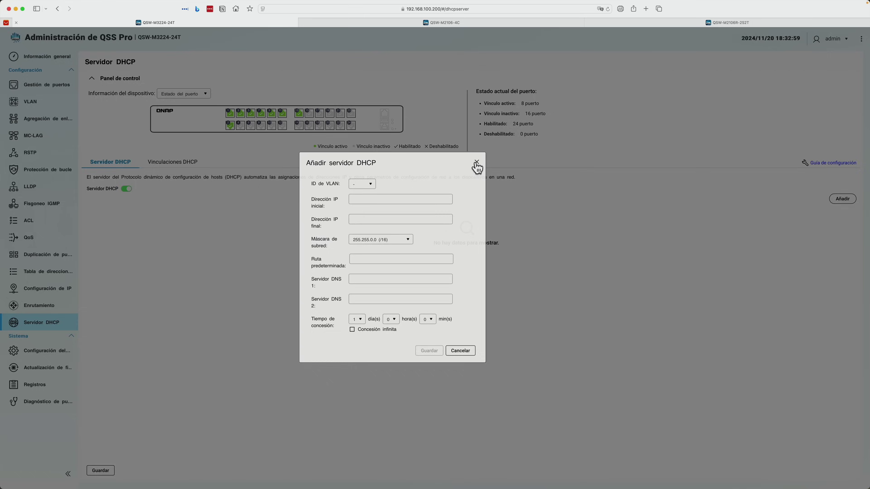
pyautogui.click(477, 163)
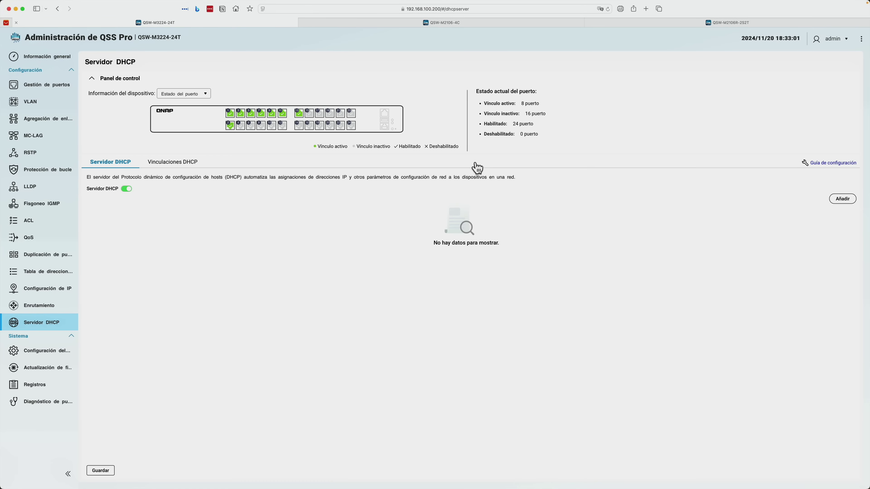
# Step: Read the DHCP server configuration guide and move to the system configuration, discarding the unsaved DHCP change
pyautogui.click(825, 163)
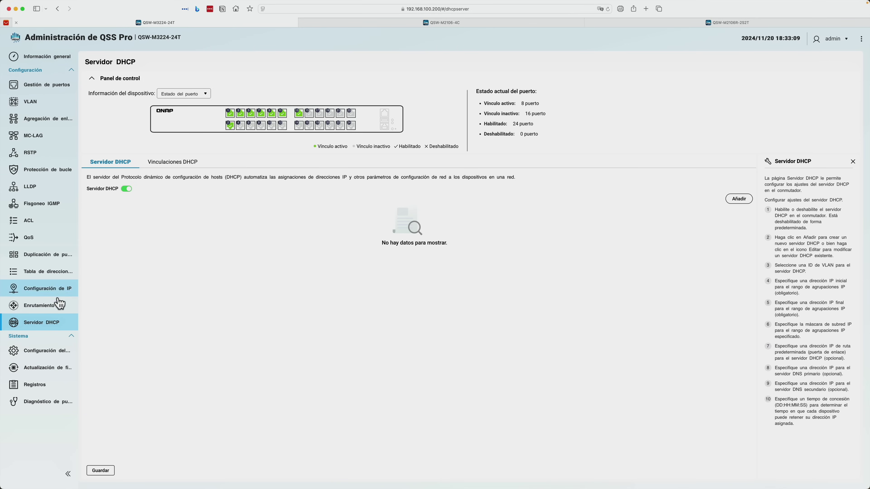
pyautogui.click(49, 355)
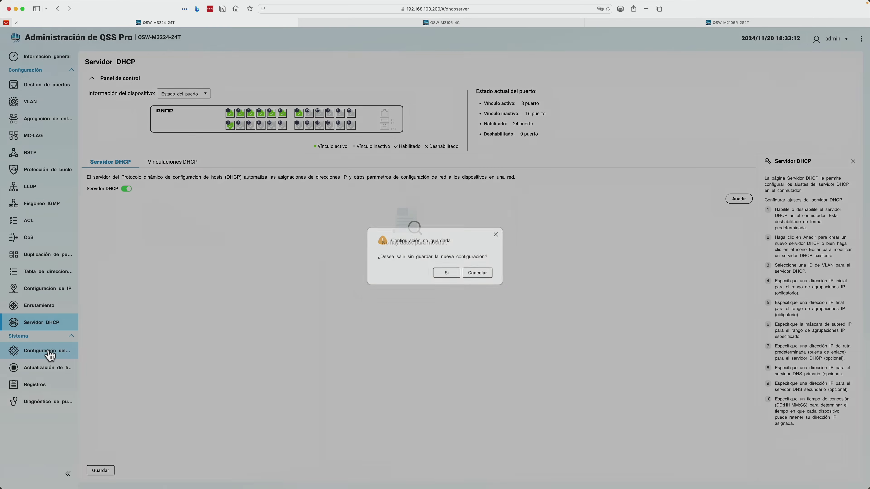
pyautogui.click(445, 274)
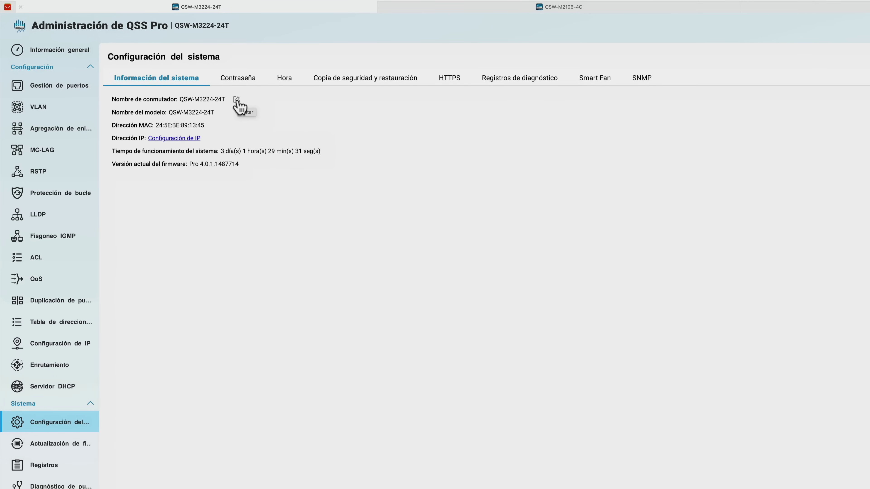
# Step: Review the QSW-M3224-24T system settings for time, backup and restore, HTTPS, diagnostic logs, Smart Fan and SNMP
pyautogui.click(285, 80)
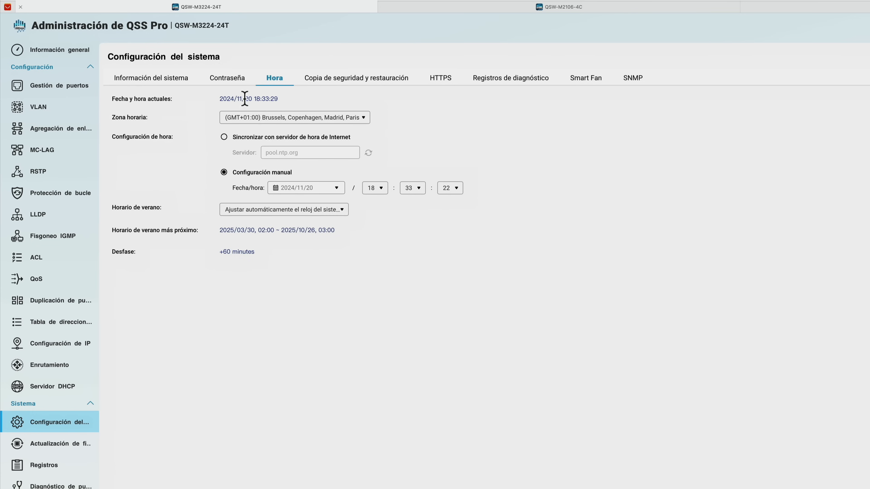
pyautogui.click(330, 83)
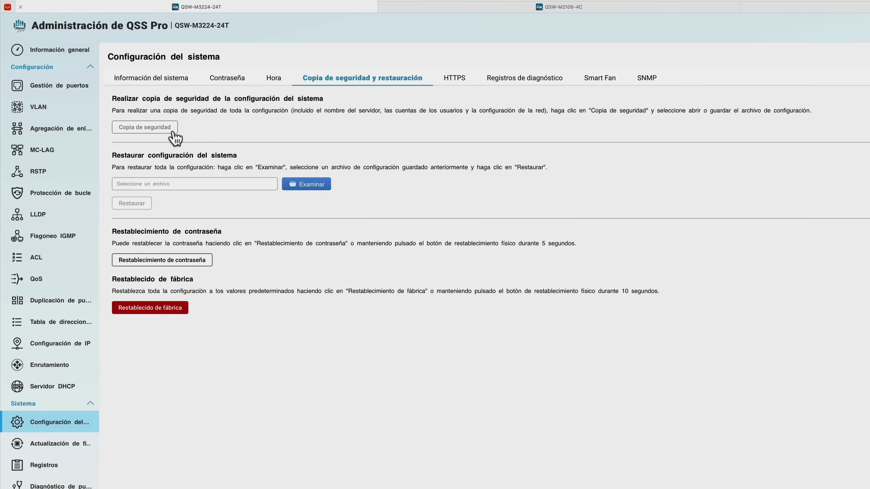
pyautogui.click(457, 86)
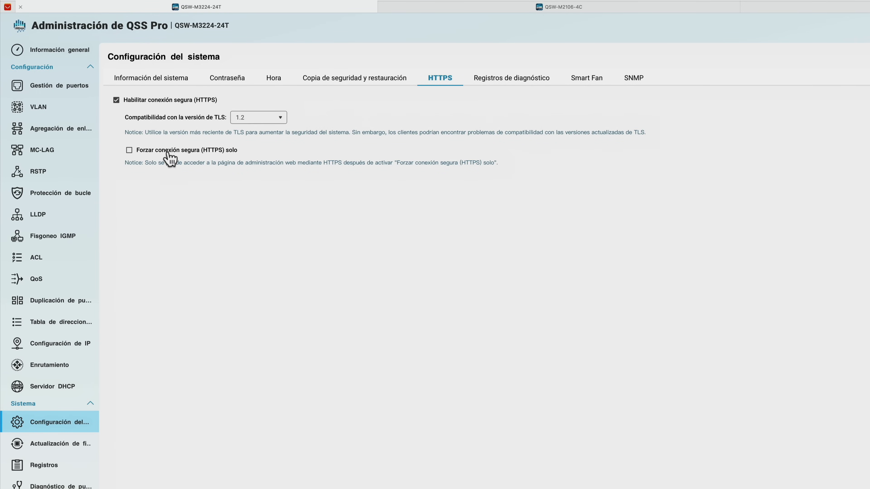
pyautogui.click(509, 82)
pyautogui.click(586, 81)
pyautogui.click(631, 84)
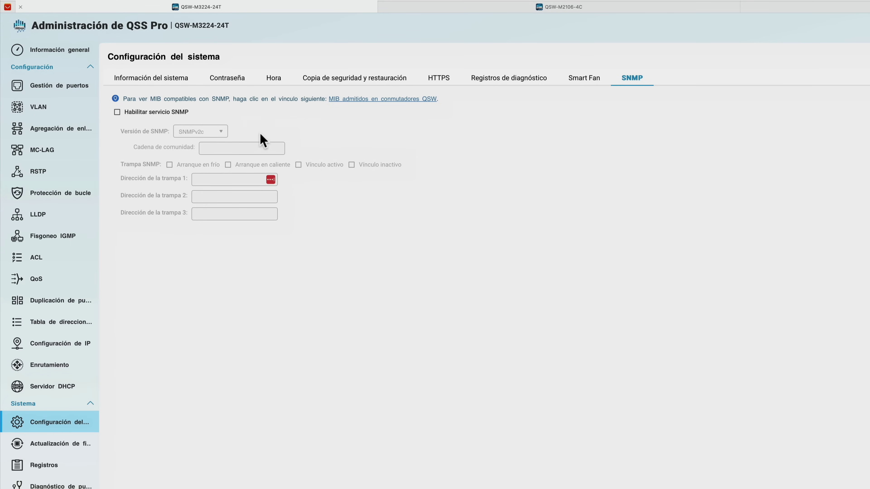
# Step: Switch to the QSW-M2106-4C and compare its system settings for IP, time, backup and restore, and HTTPS
pyautogui.click(547, 12)
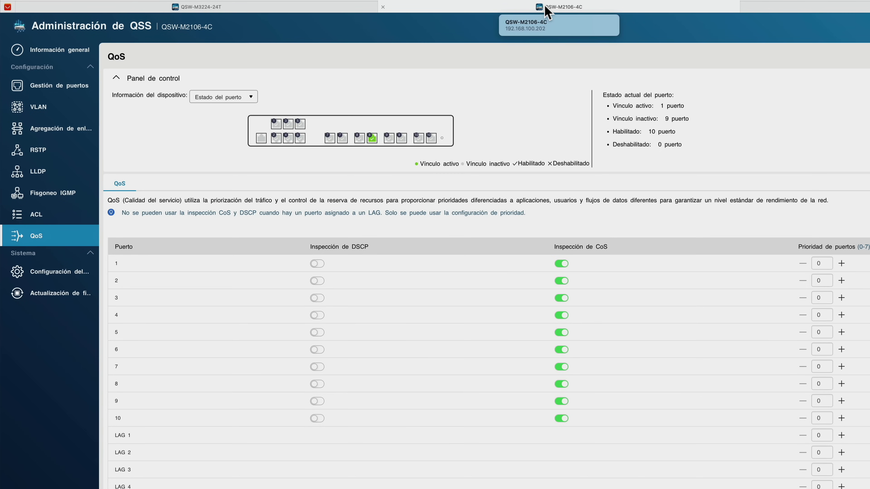
pyautogui.click(50, 276)
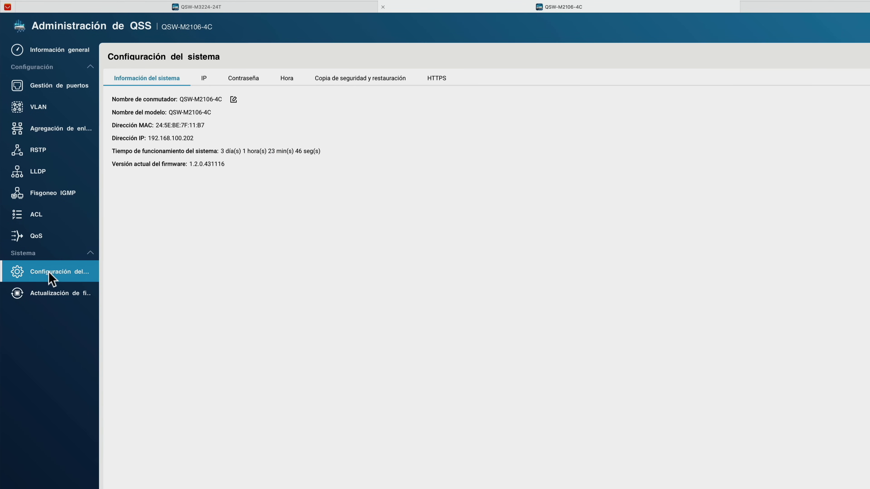
pyautogui.click(203, 81)
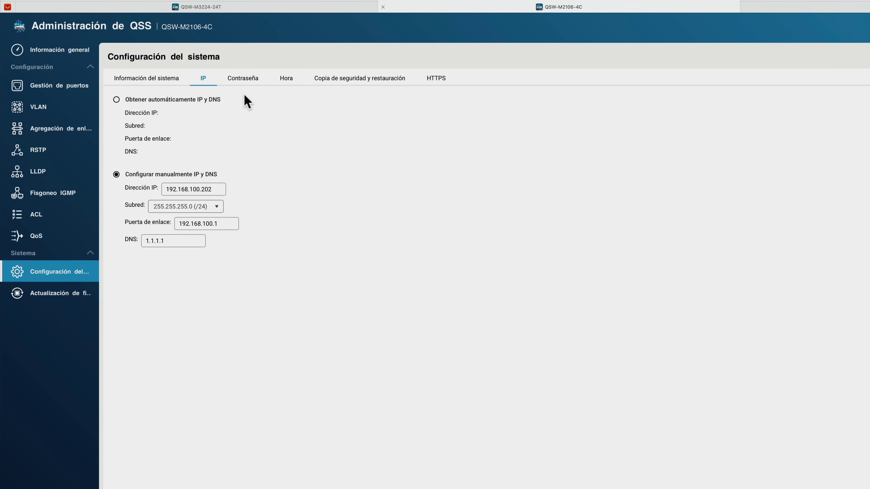
pyautogui.click(287, 83)
pyautogui.click(340, 82)
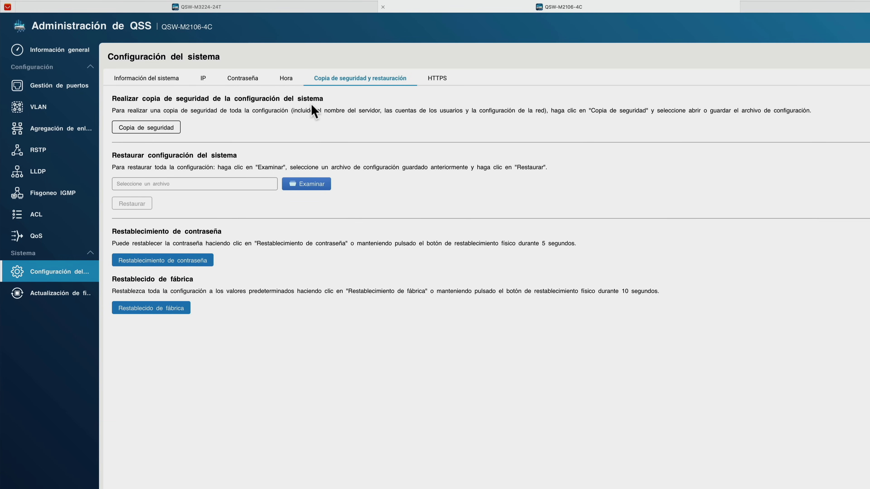
pyautogui.click(437, 78)
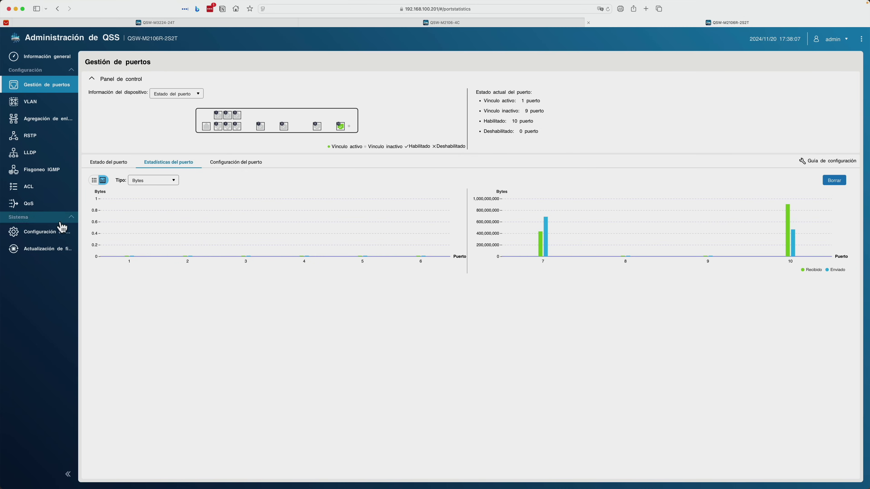
# Step: Check the system information and firmware update page of the QSW-M2106R-2S2T
pyautogui.click(62, 228)
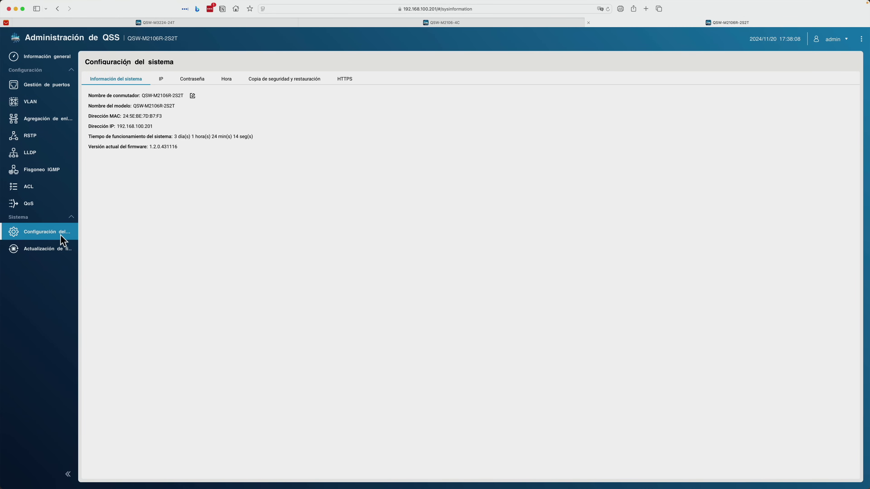
pyautogui.click(58, 251)
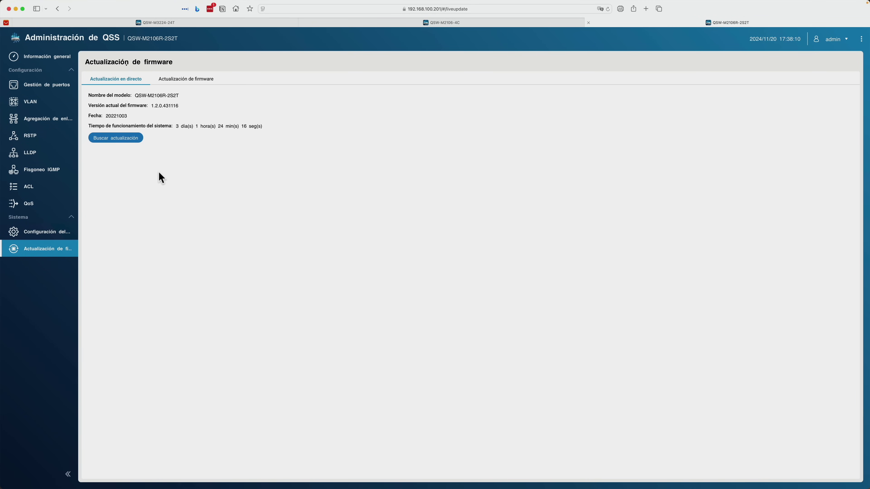